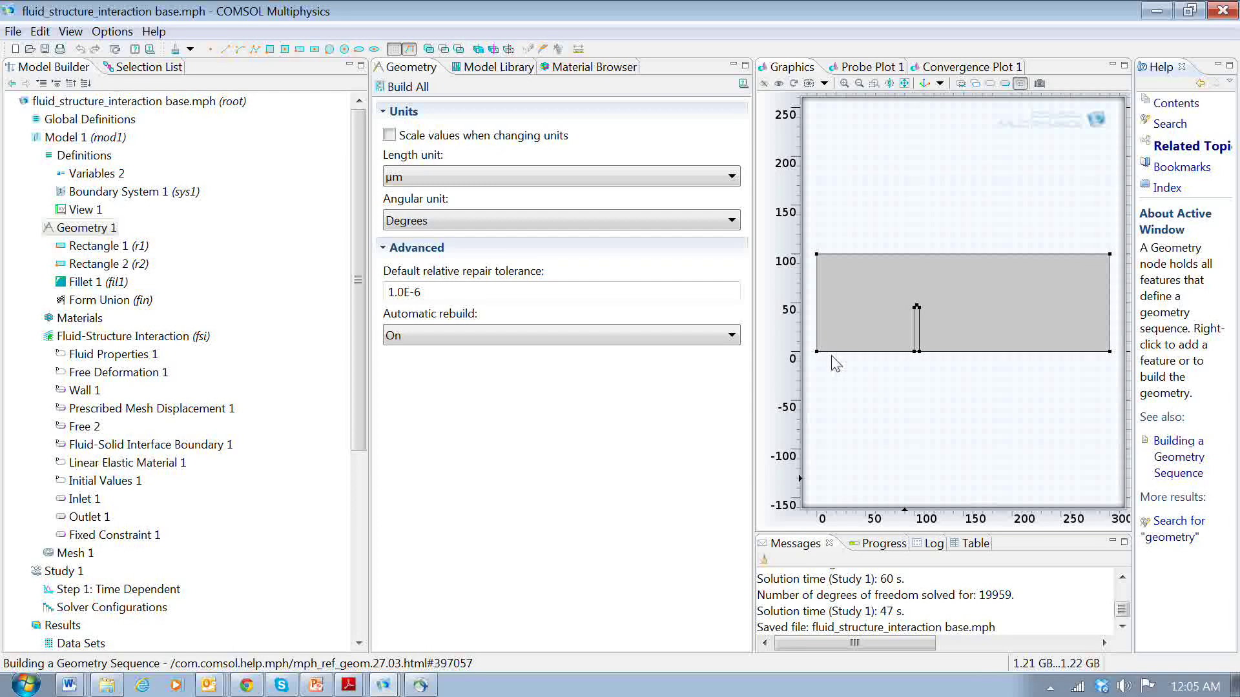
Step: Look over the general options menu, zoom in on the post and back out, and check the repair tolerance
{"action": "left_click", "coordinate": [109, 32]}
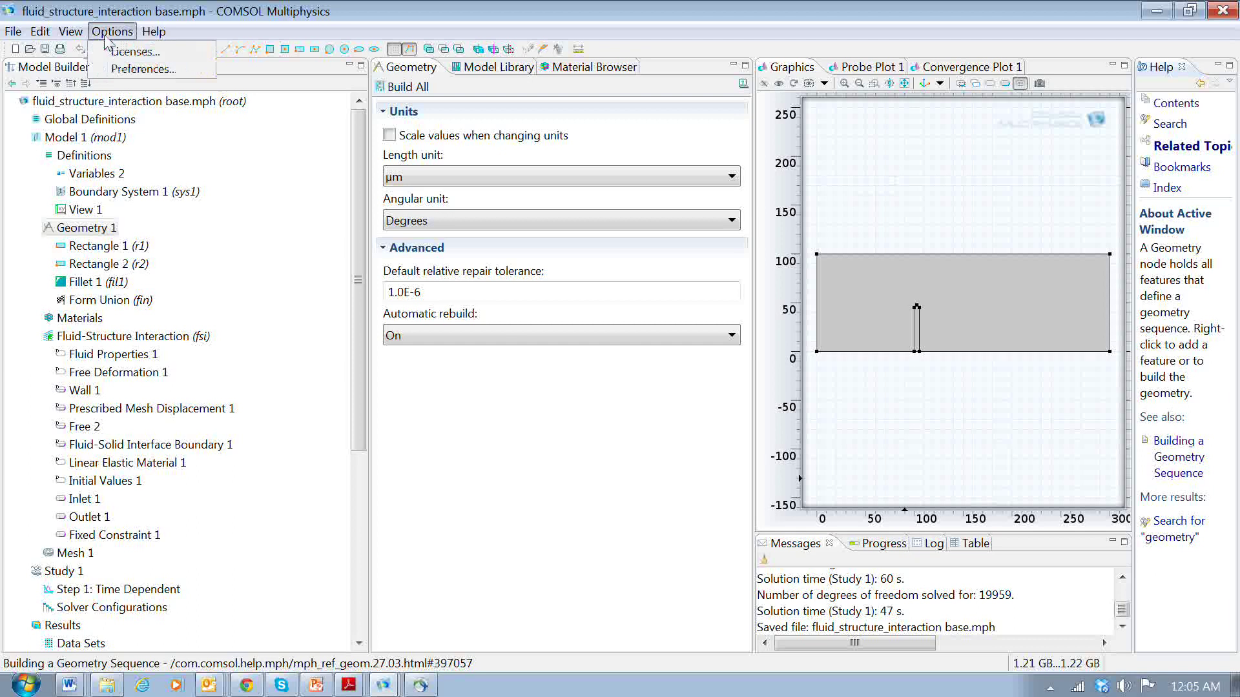
{"action": "mouse_move", "coordinate": [70, 31]}
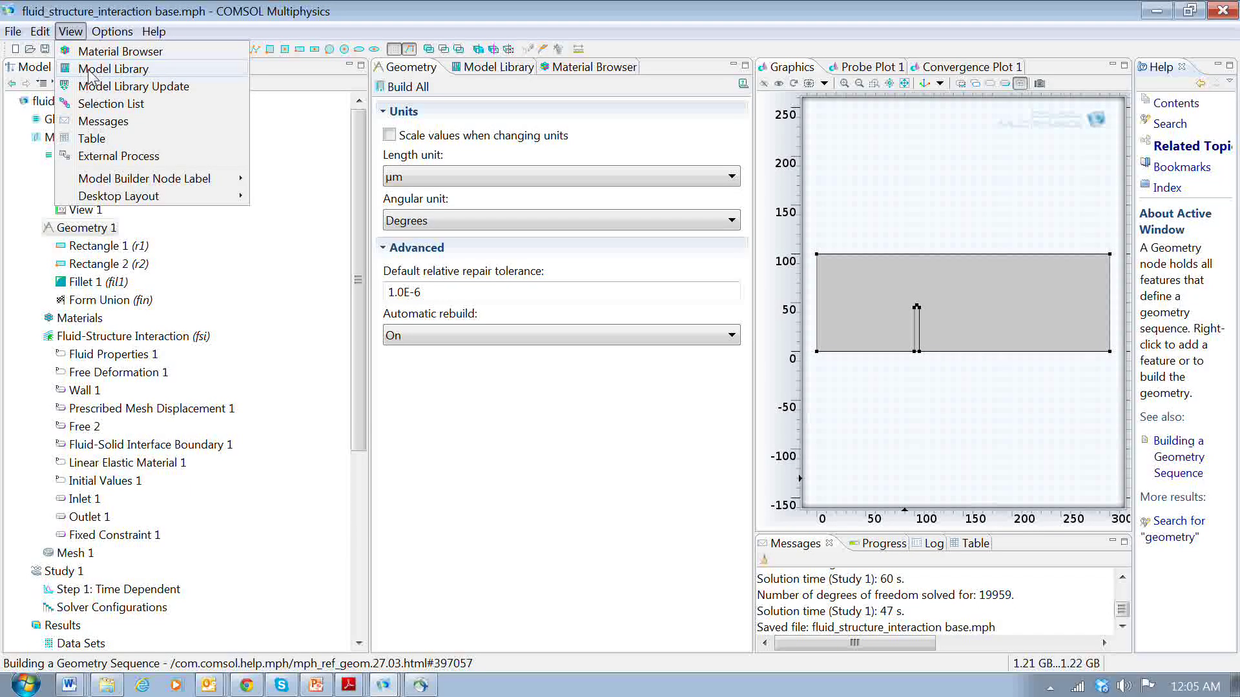
{"action": "left_click", "coordinate": [471, 456]}
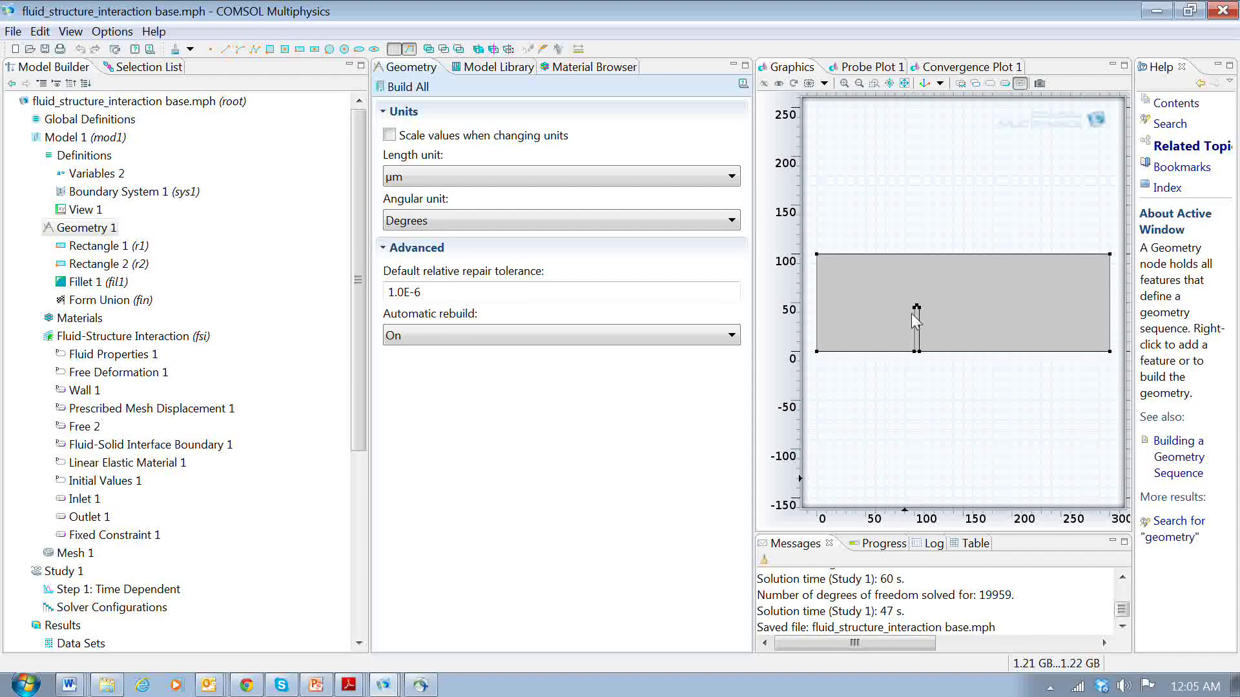
{"action": "left_click", "coordinate": [920, 256]}
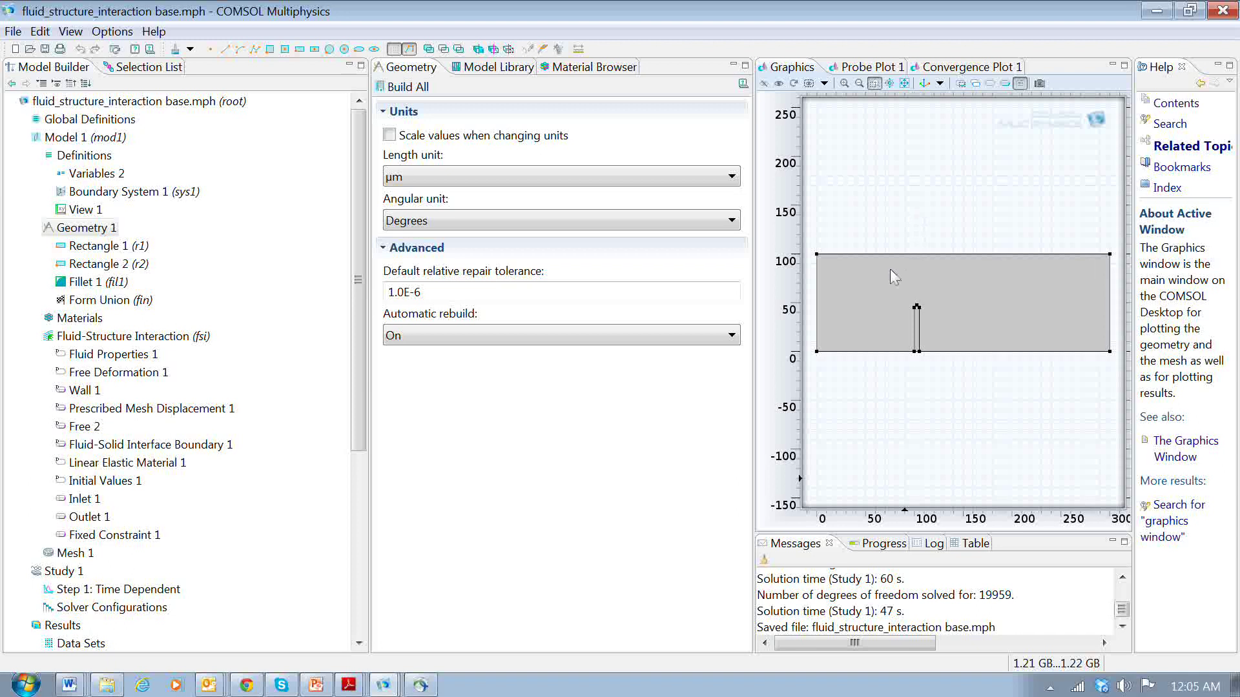
{"action": "left_click_drag", "start_coordinate": [888, 267], "coordinate": [971, 387]}
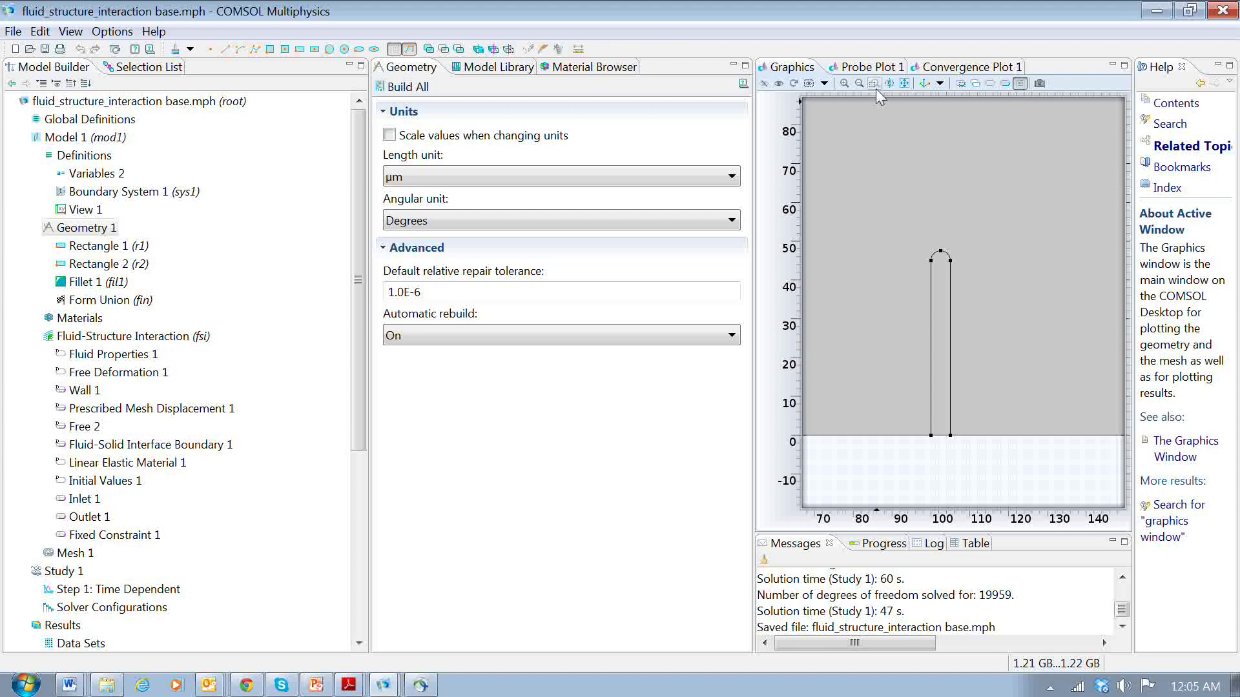
{"action": "left_click", "coordinate": [905, 83]}
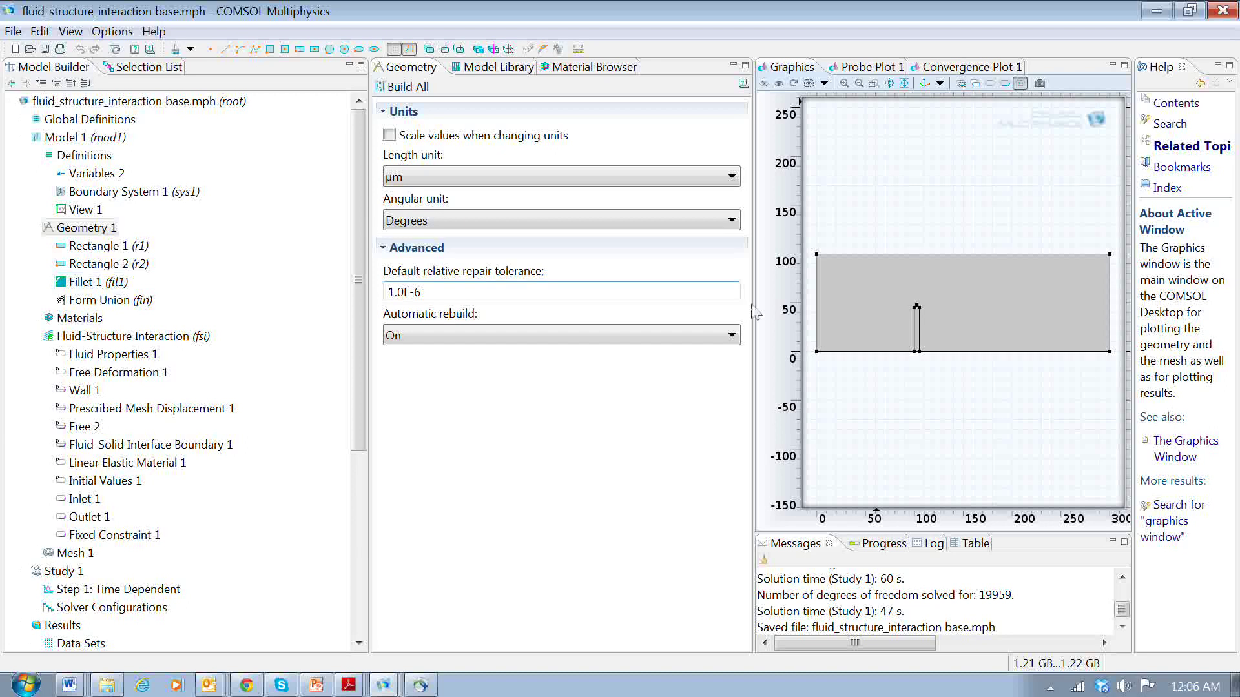
{"action": "left_click", "coordinate": [407, 292]}
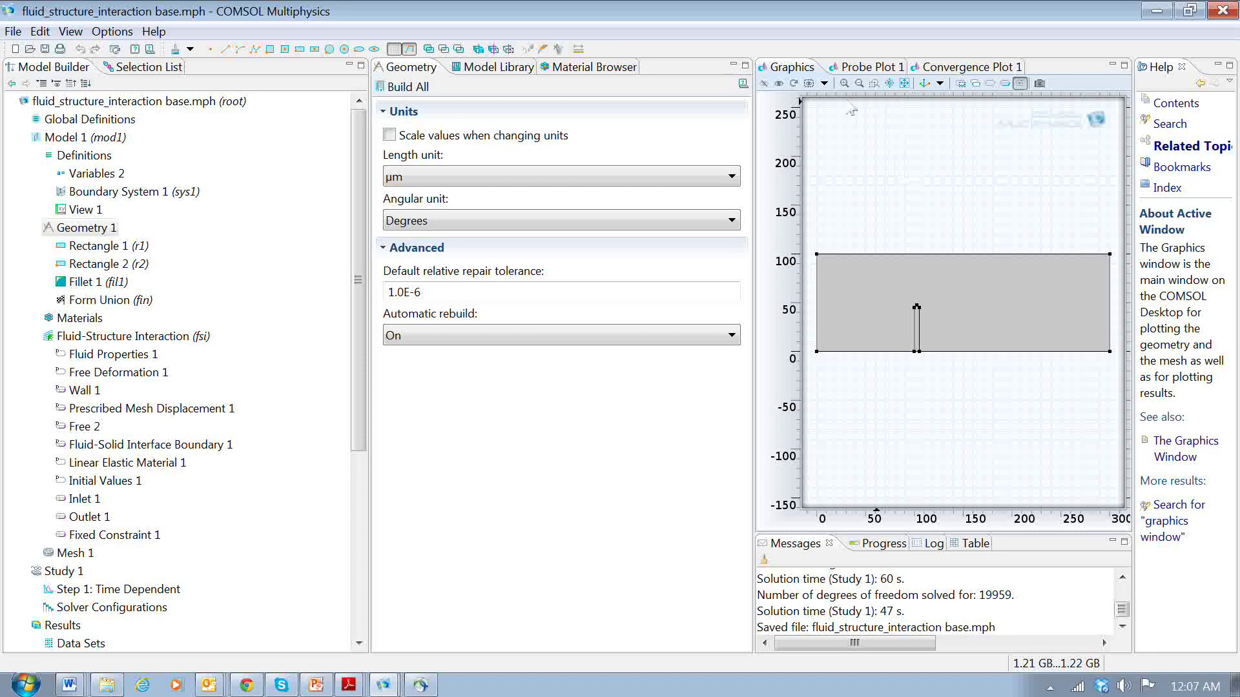
Step: Zoom into the post tip, build Rectangle 2 alone, then Build All with the 2.5 µm Fillet 1 and zoom to extents
{"action": "left_click", "coordinate": [873, 83]}
{"action": "left_click_drag", "start_coordinate": [936, 328], "coordinate": [937, 328]}
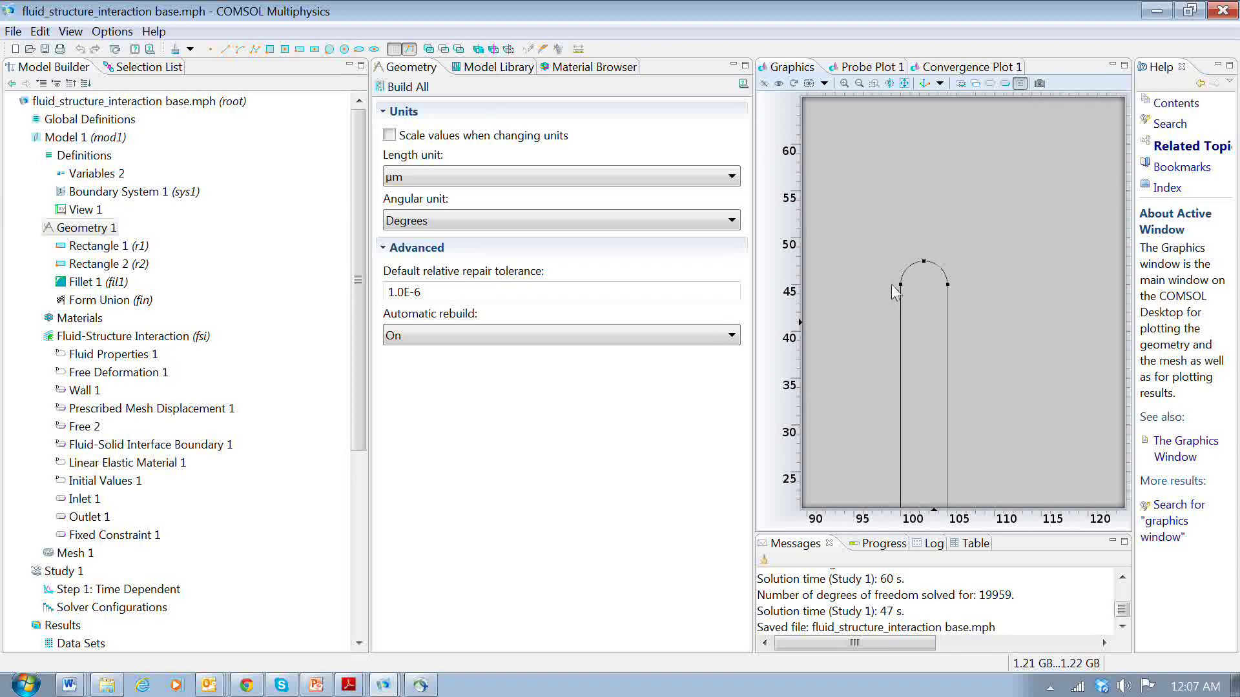
{"action": "left_click", "coordinate": [90, 282]}
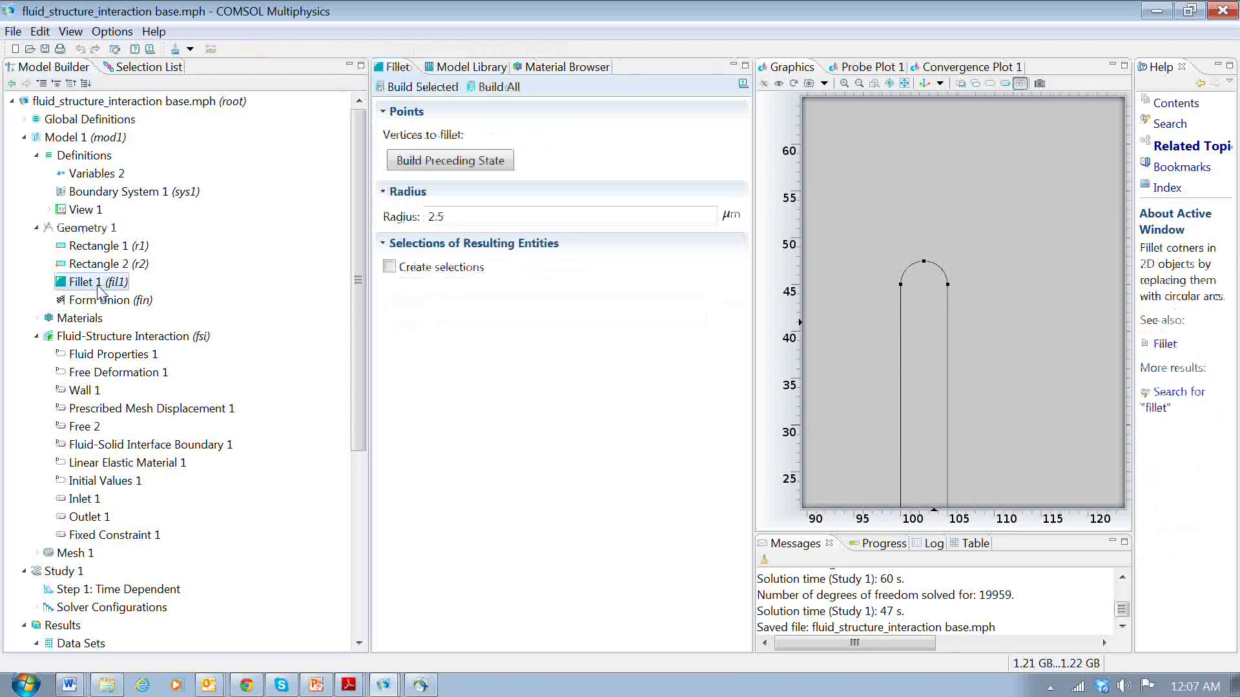
{"action": "left_click", "coordinate": [97, 265]}
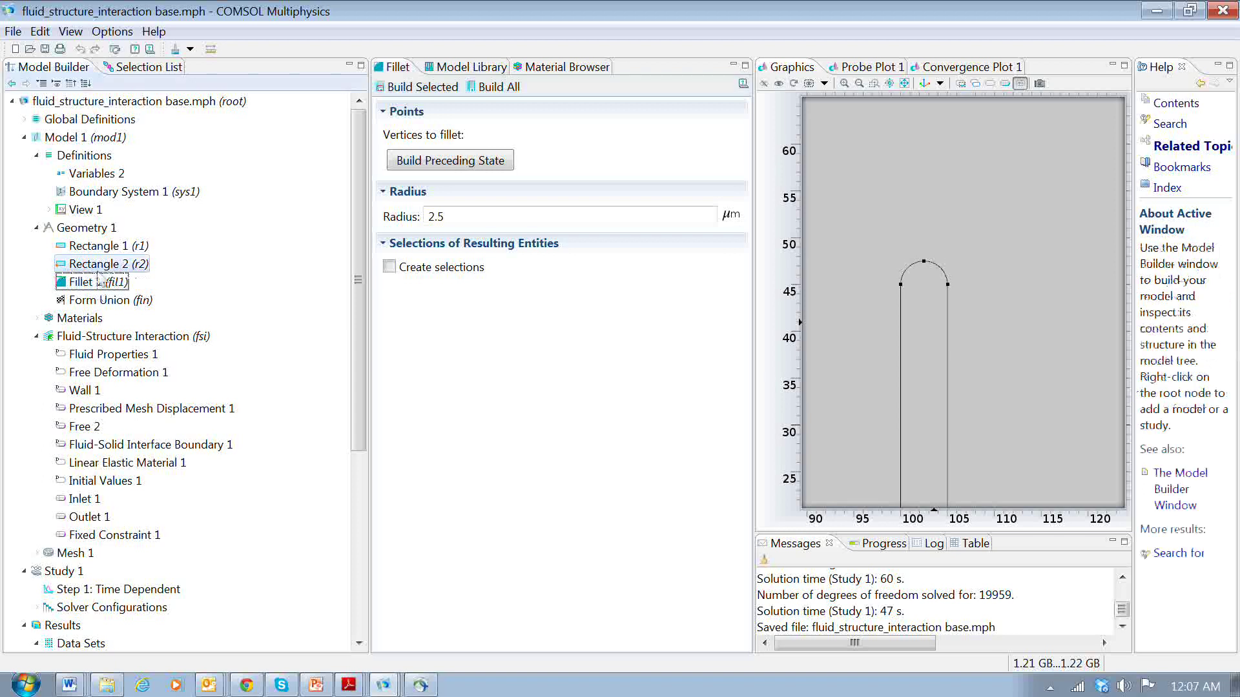
{"action": "left_click", "coordinate": [420, 87]}
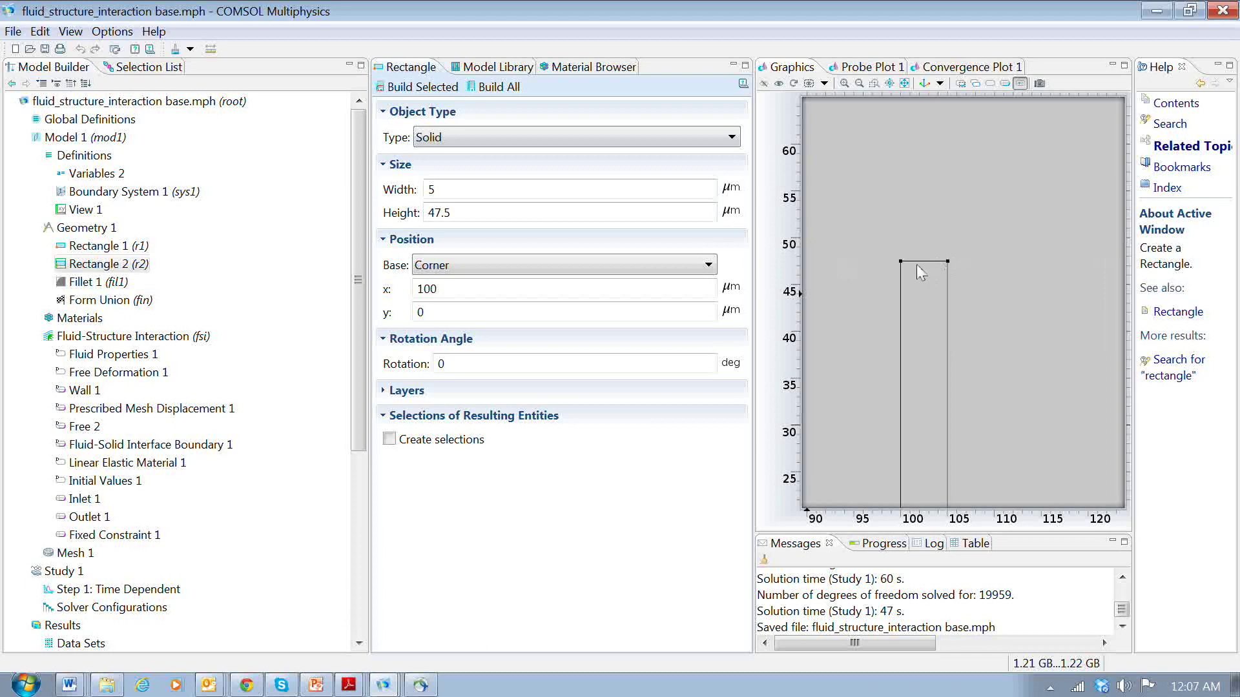
{"action": "left_click", "coordinate": [116, 284]}
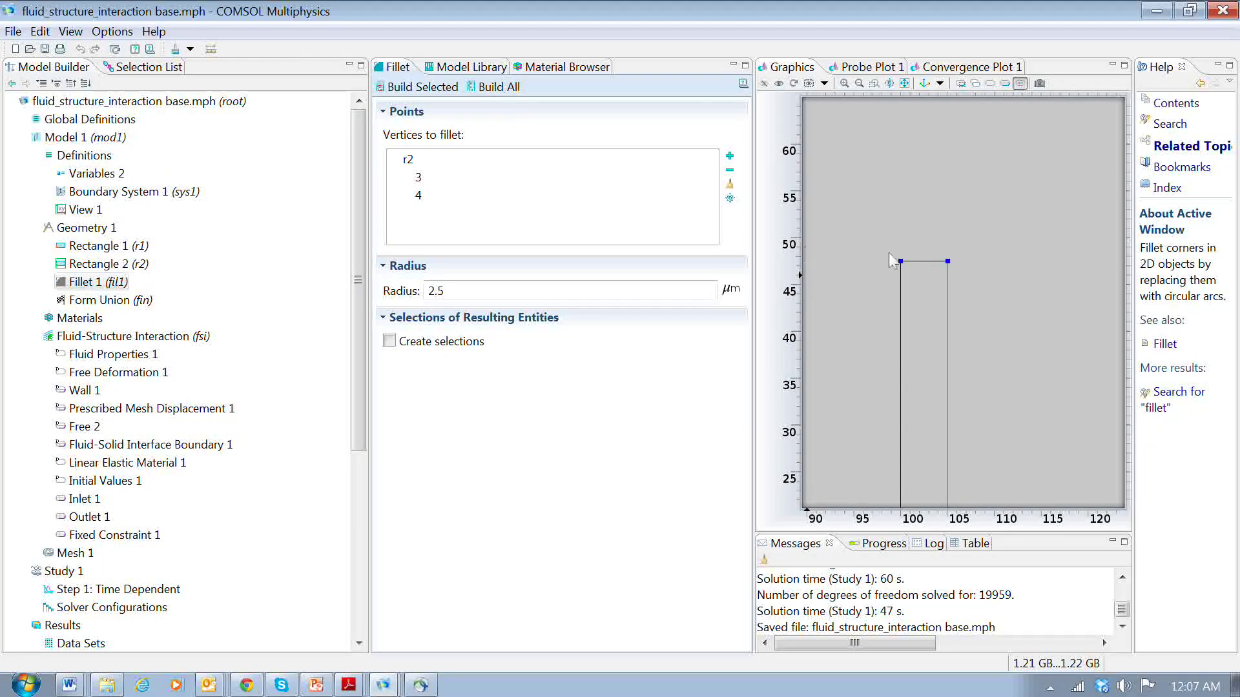
{"action": "left_click", "coordinate": [486, 89]}
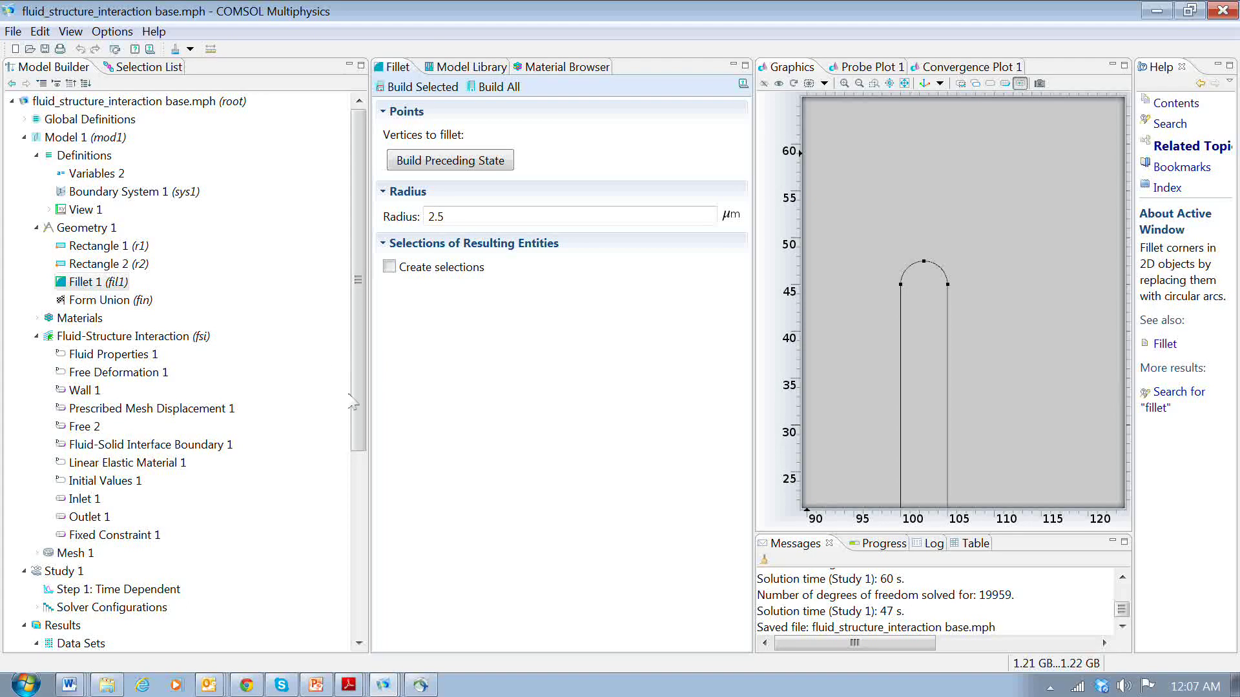
{"action": "left_click", "coordinate": [889, 84]}
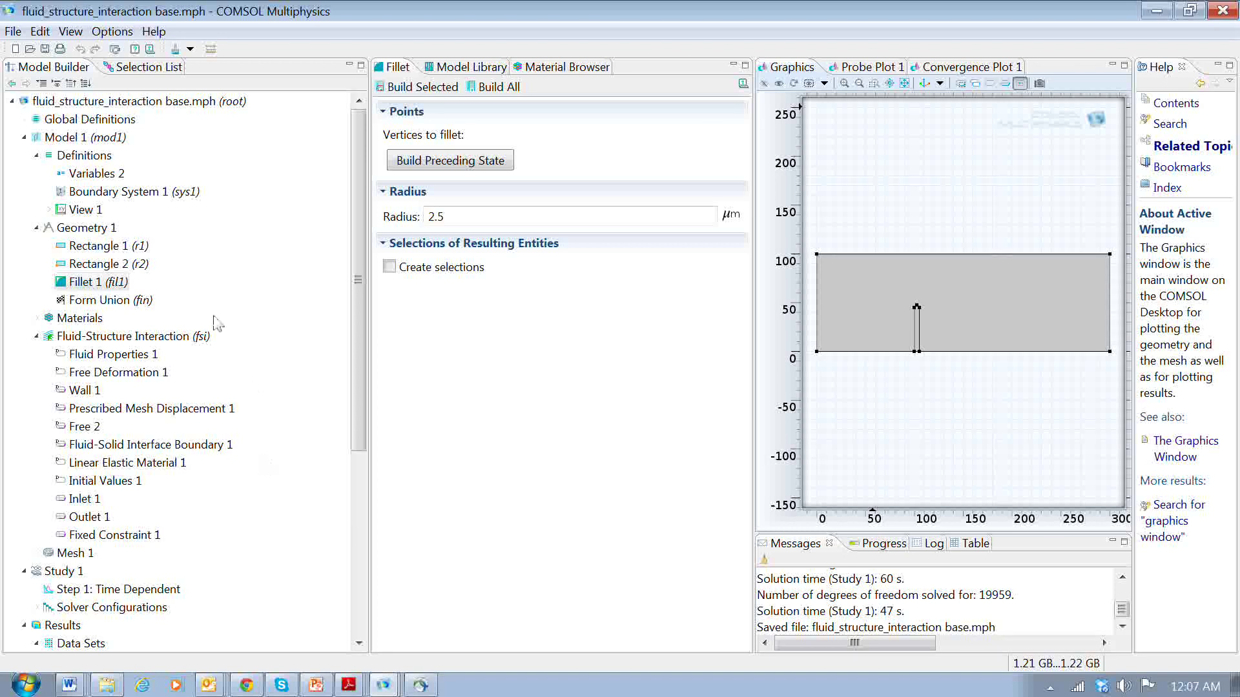
Step: Check Variables 2's parabolic flow_in inlet velocity, then go to the Global Definitions page
{"action": "left_click", "coordinate": [75, 175]}
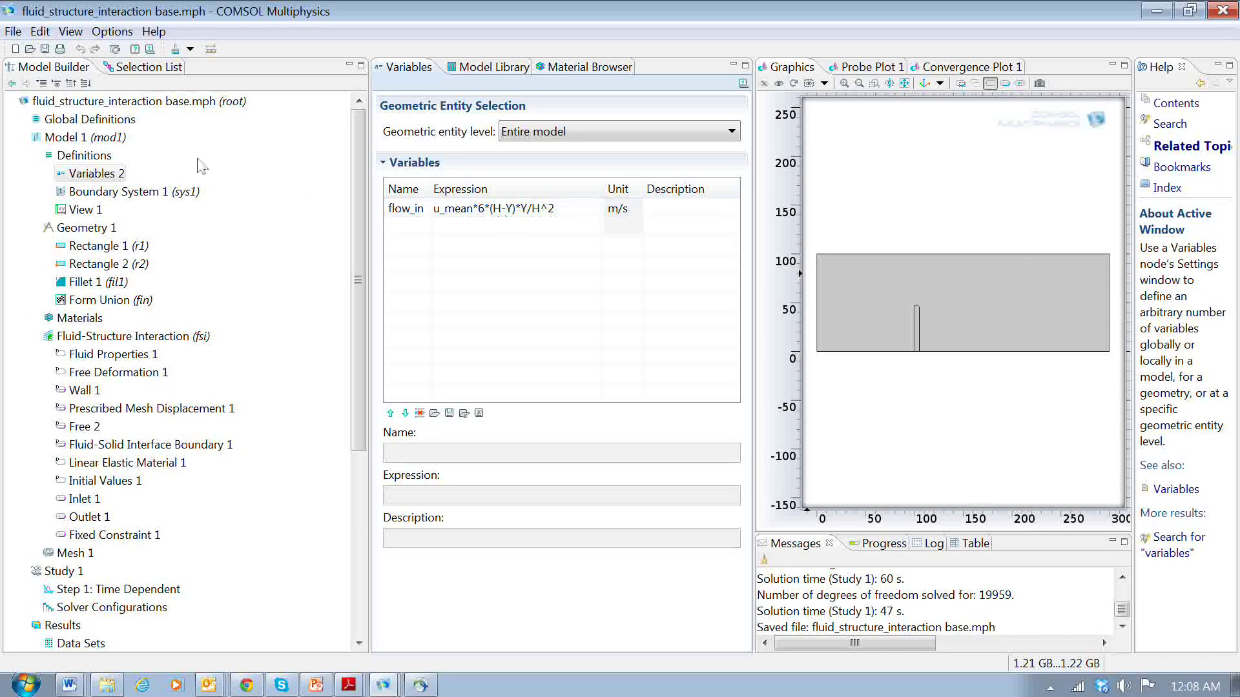
{"action": "left_click", "coordinate": [40, 121]}
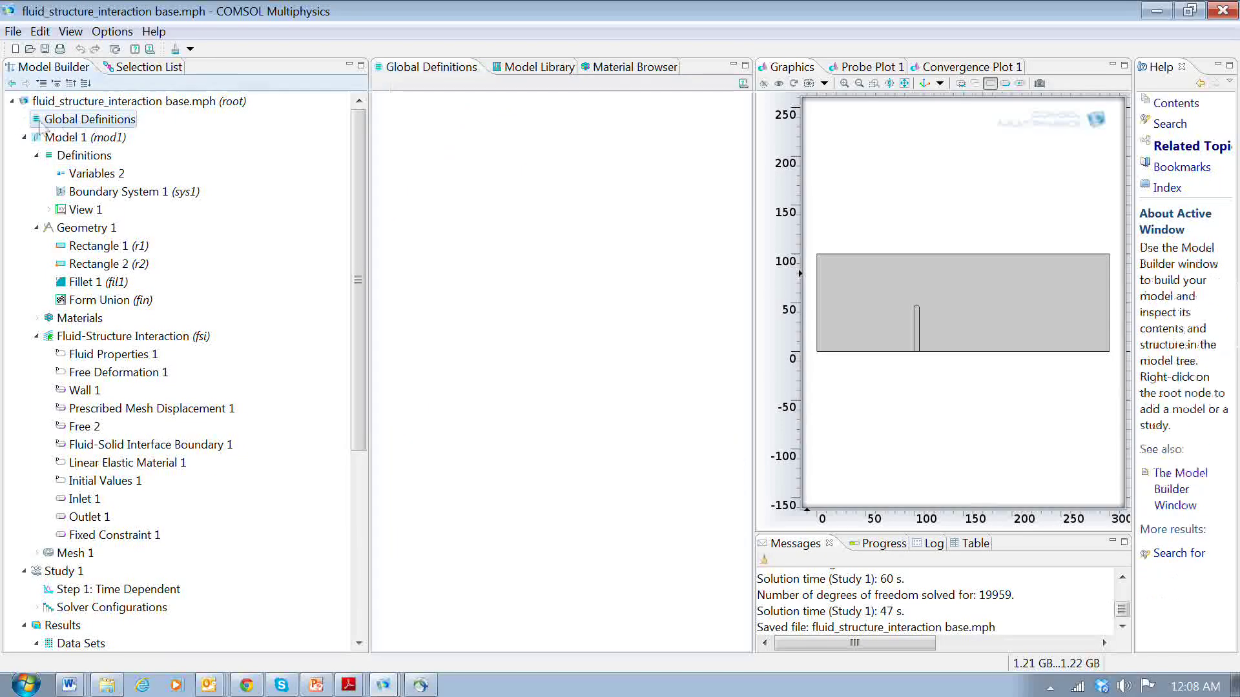
Step: Expand Global Definitions and review parameters U = 3.33 cm/s, H = 100 µm, and Rectangle 1's size
{"action": "double_click", "coordinate": [40, 121]}
{"action": "left_click", "coordinate": [83, 137]}
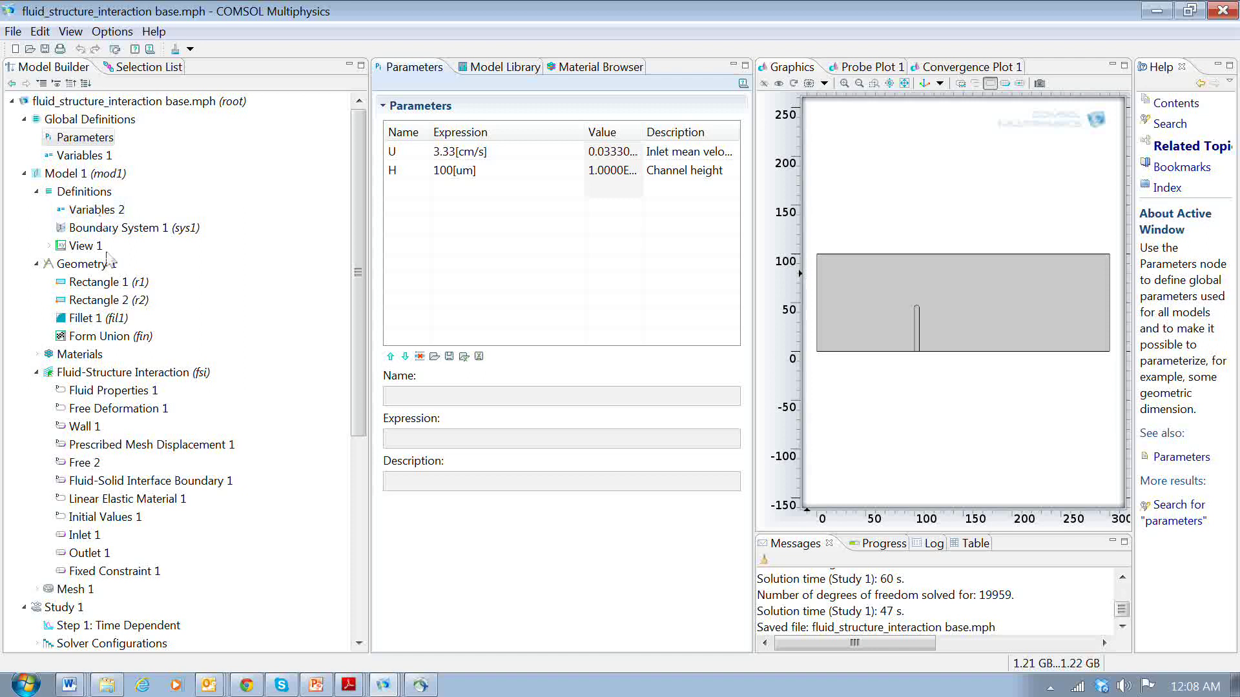
{"action": "left_click", "coordinate": [106, 284]}
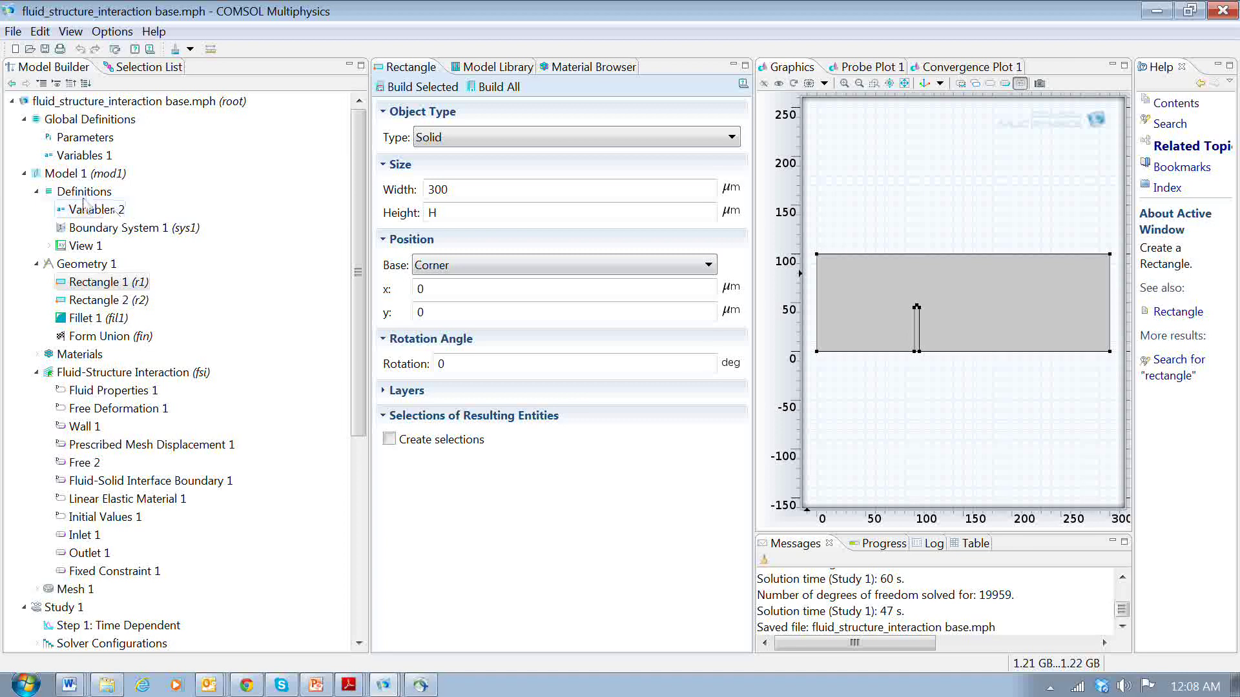
{"action": "left_click", "coordinate": [73, 140]}
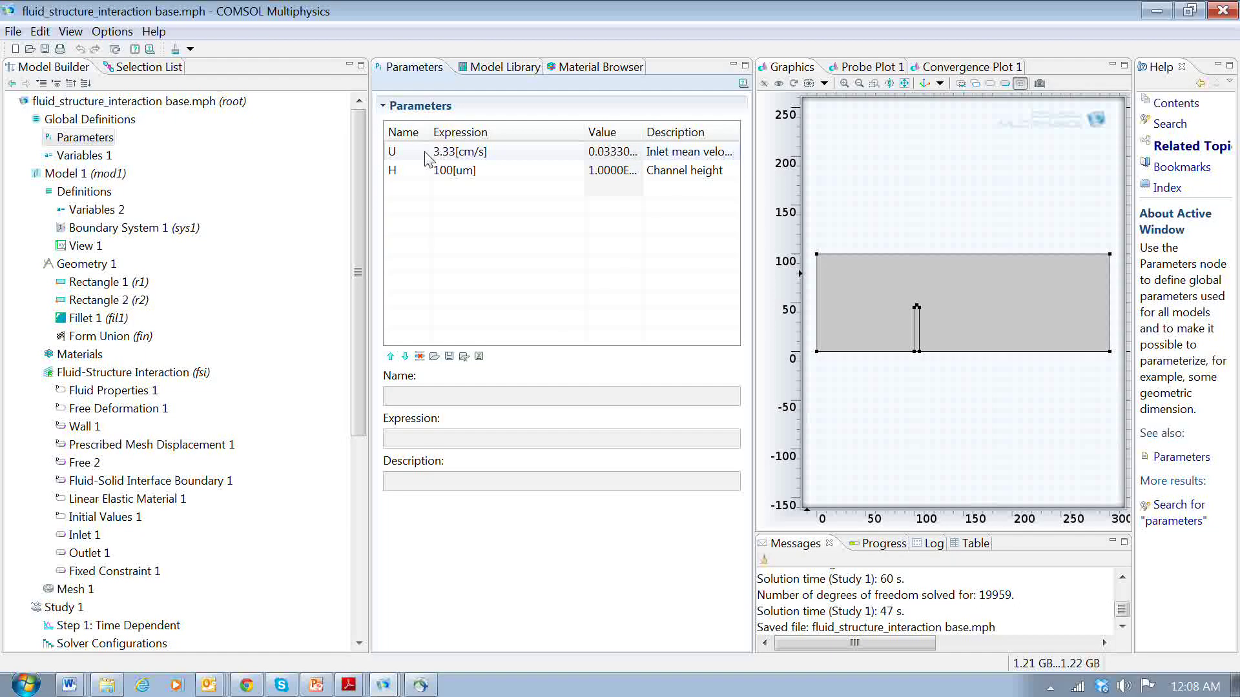
Step: Read the ramped u_mean variable with widened table columns, then go to Model 1 Definitions
{"action": "left_click", "coordinate": [90, 155]}
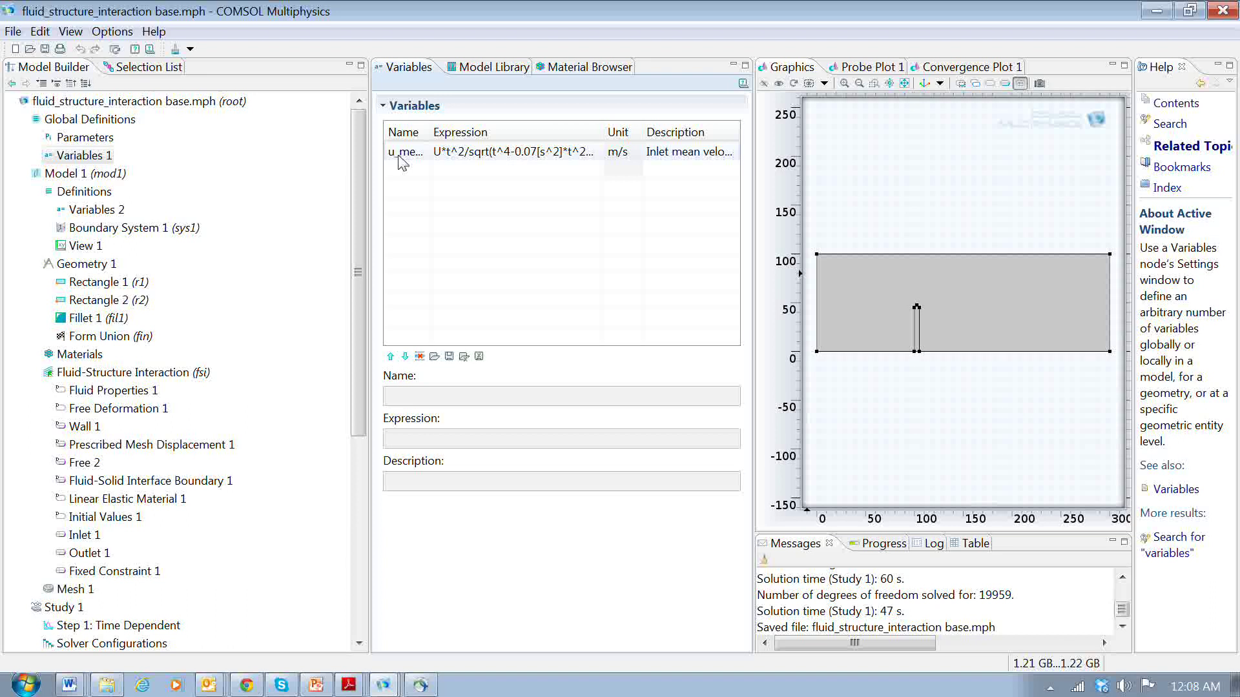
{"action": "left_click_drag", "start_coordinate": [428, 134], "coordinate": [437, 136]}
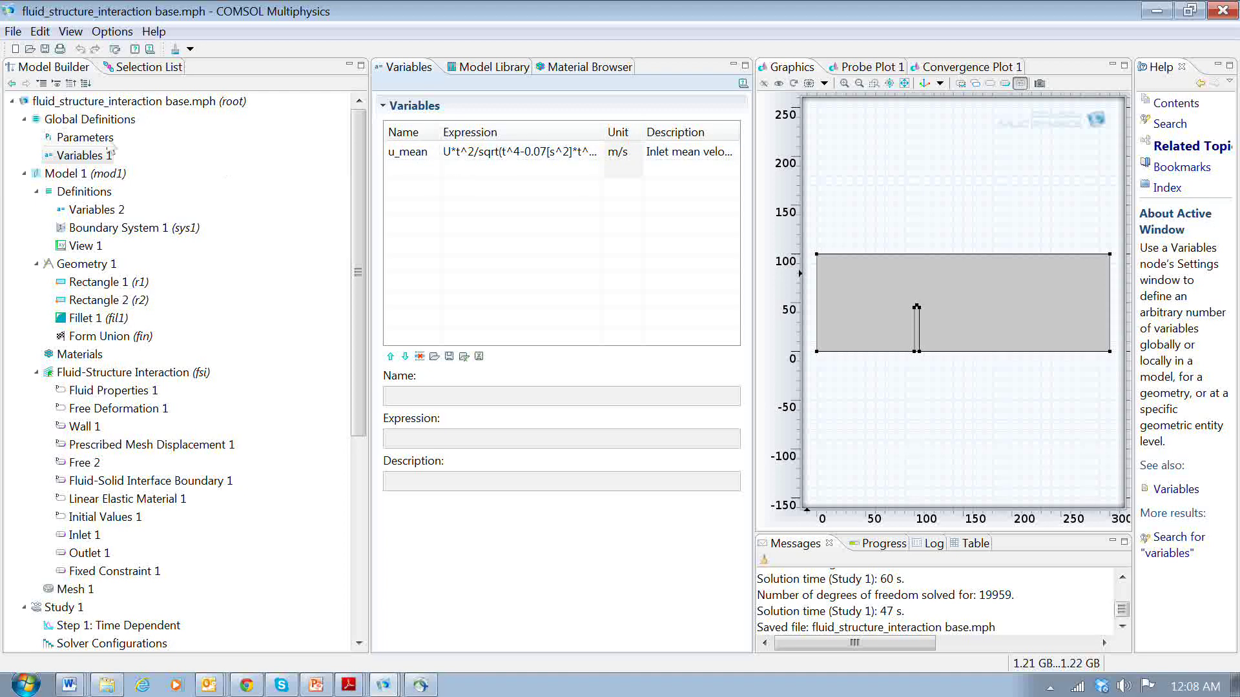
{"action": "left_click", "coordinate": [90, 140]}
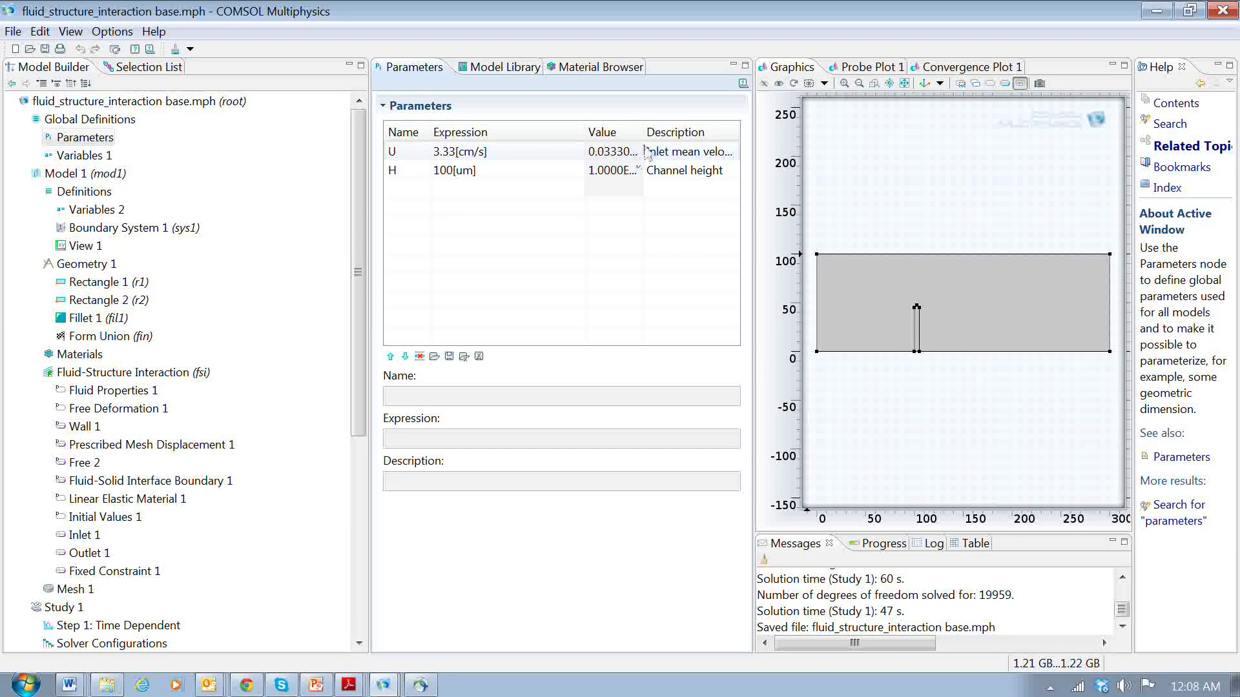
{"action": "left_click_drag", "start_coordinate": [642, 139], "coordinate": [644, 139]}
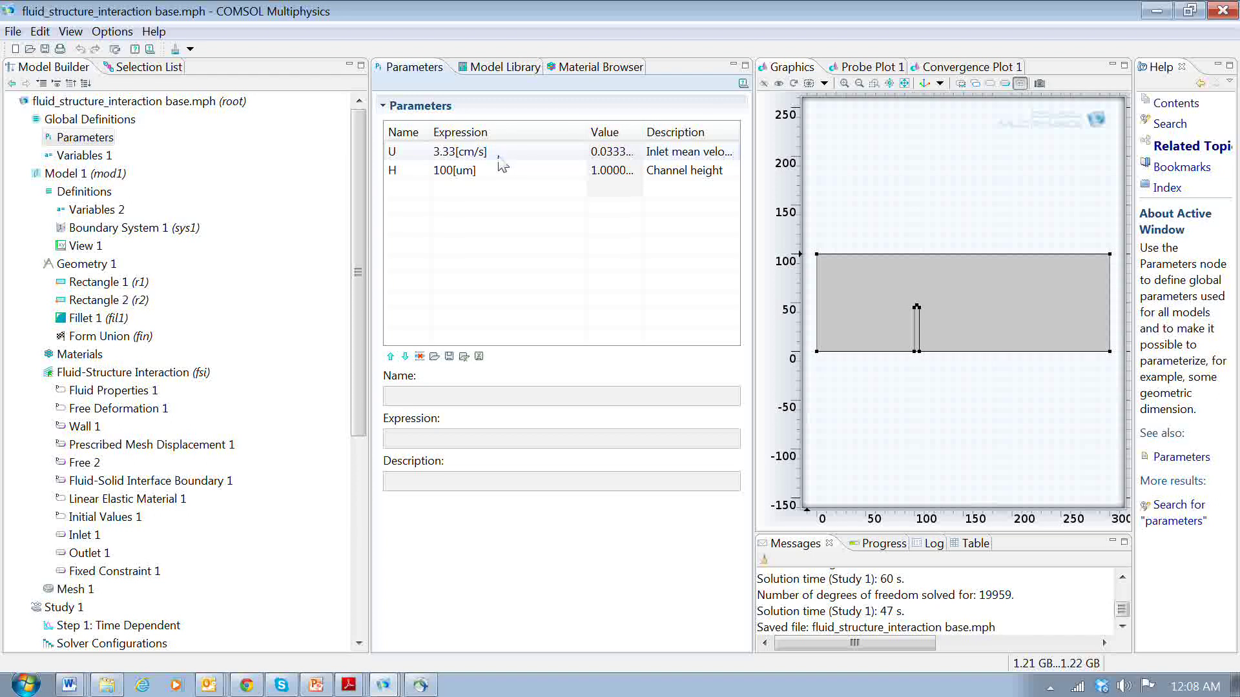
{"action": "left_click", "coordinate": [97, 155]}
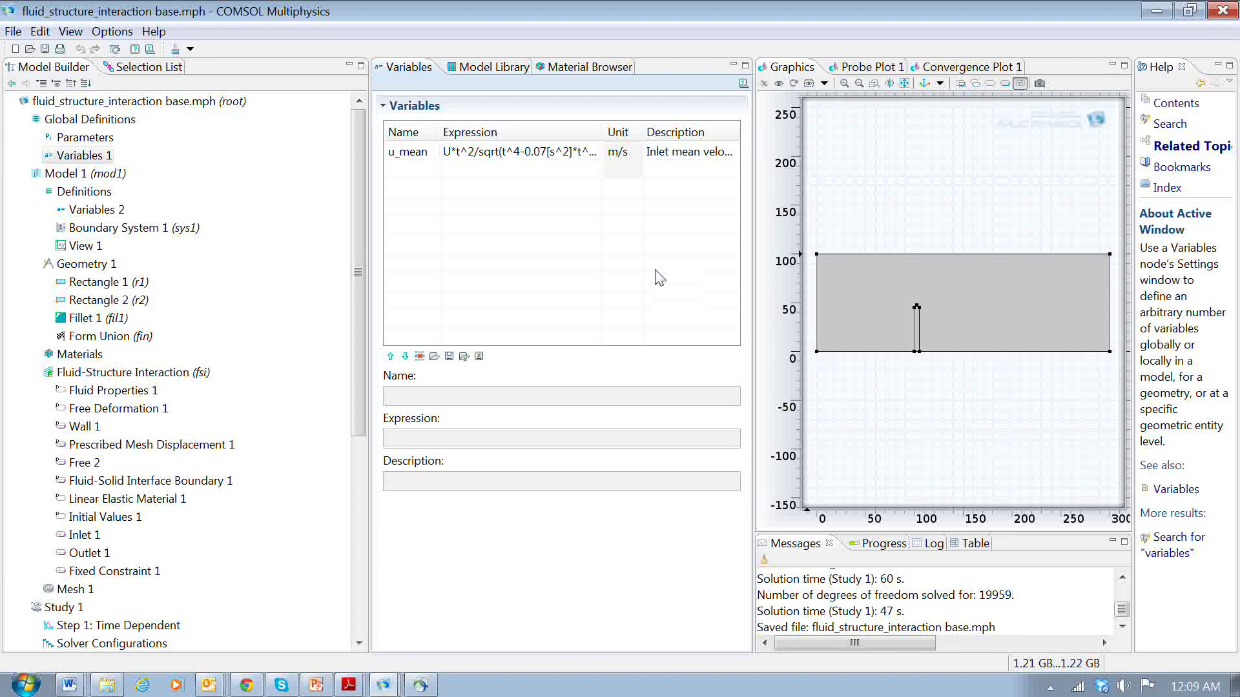
{"action": "left_click", "coordinate": [93, 197]}
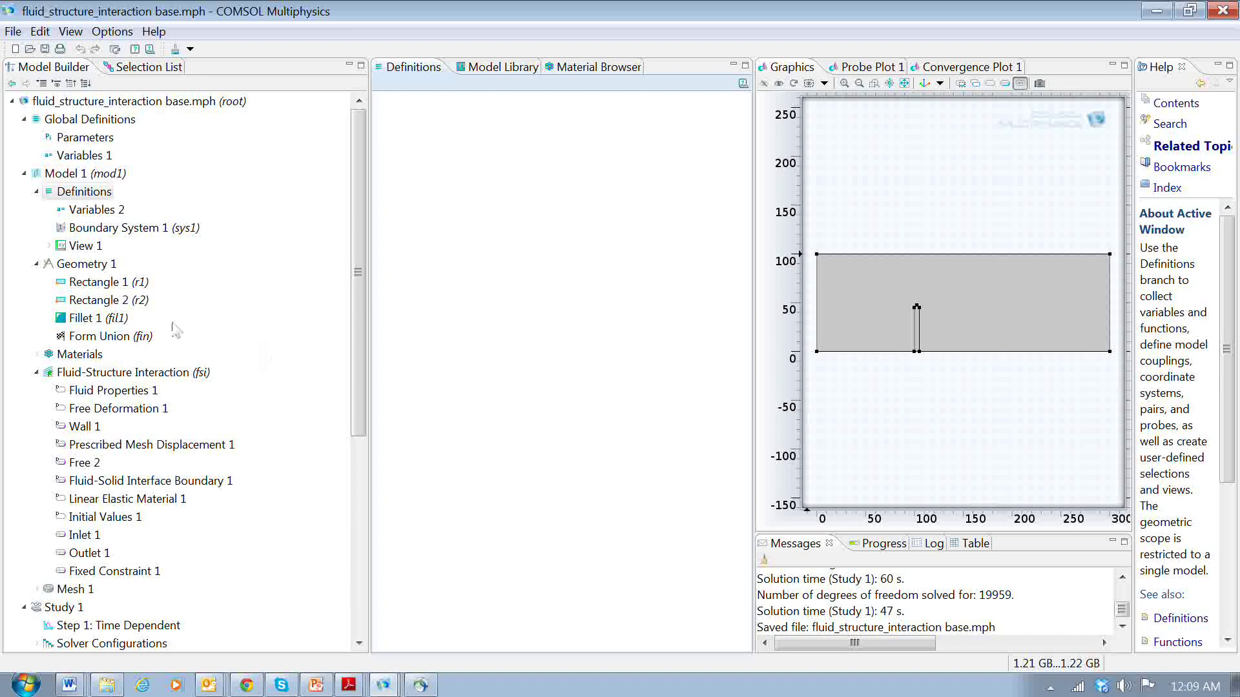
Step: Review the Fluid-Structure Interaction and Fluid Properties 1 settings
{"action": "left_click_drag", "start_coordinate": [357, 297], "coordinate": [361, 378]}
{"action": "left_click", "coordinate": [102, 230]}
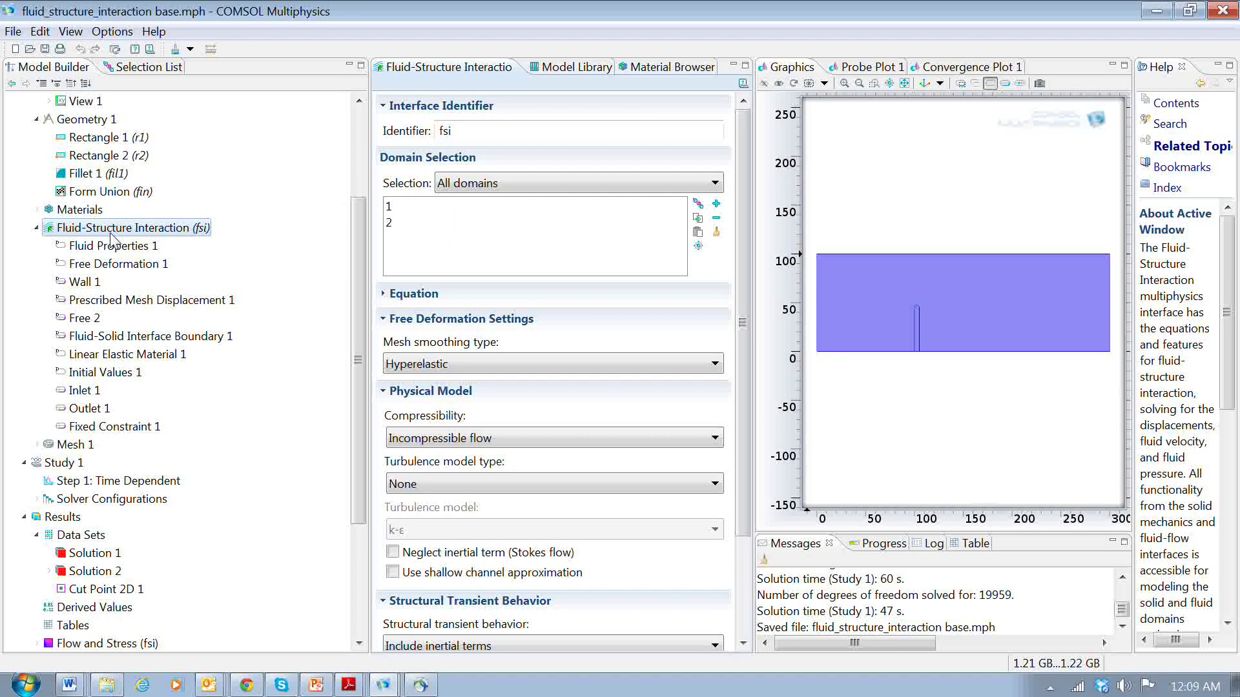
{"action": "left_click", "coordinate": [110, 246]}
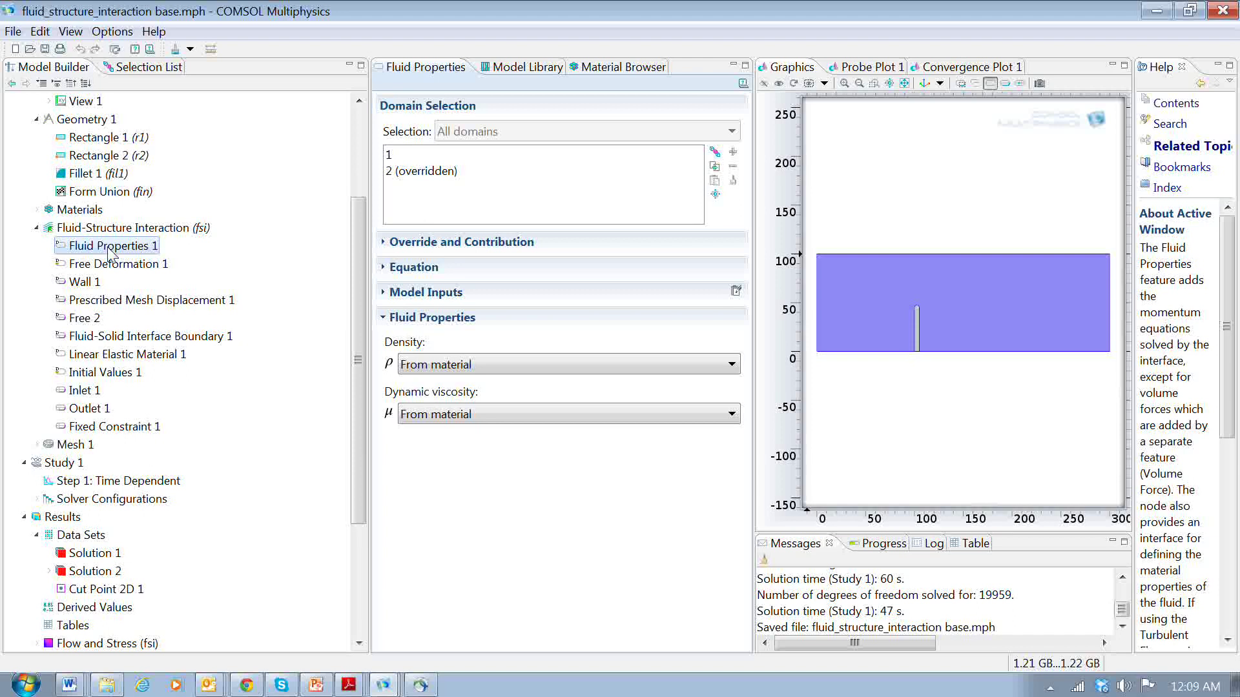
Step: Check Material 1's density 1e3 kg/m³ and viscosity 1e-3 Pa*s, then expand Material 2
{"action": "left_click", "coordinate": [37, 211]}
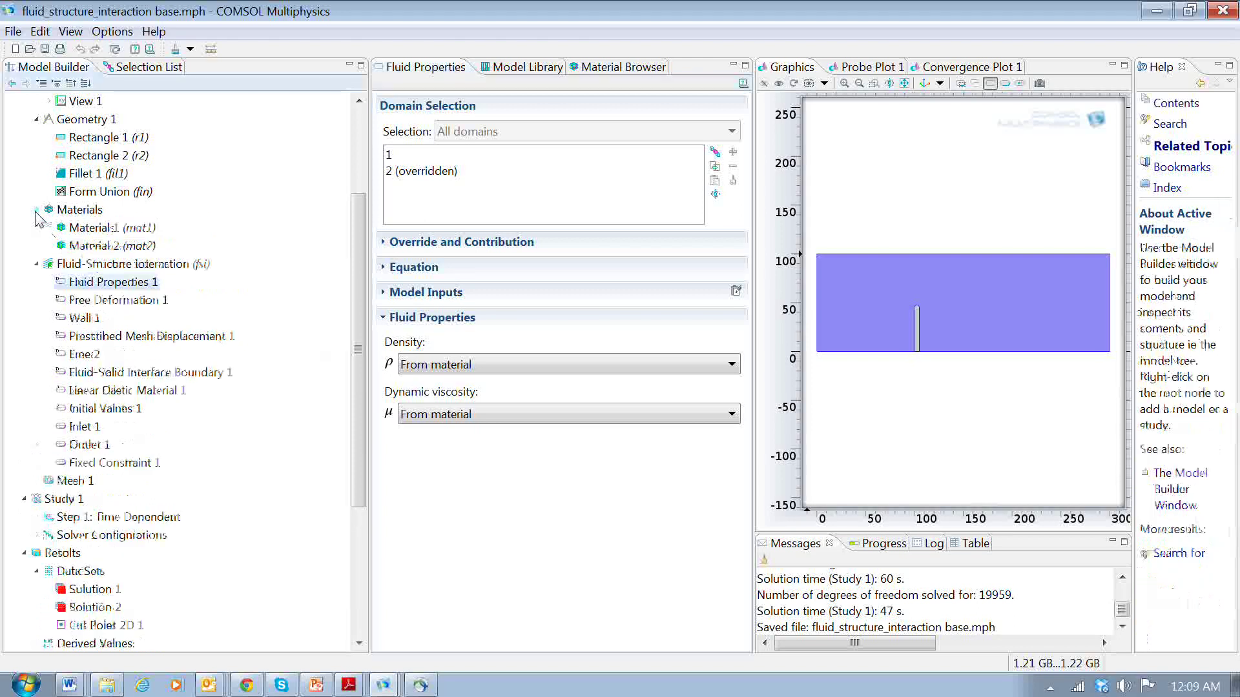
{"action": "left_click", "coordinate": [57, 230]}
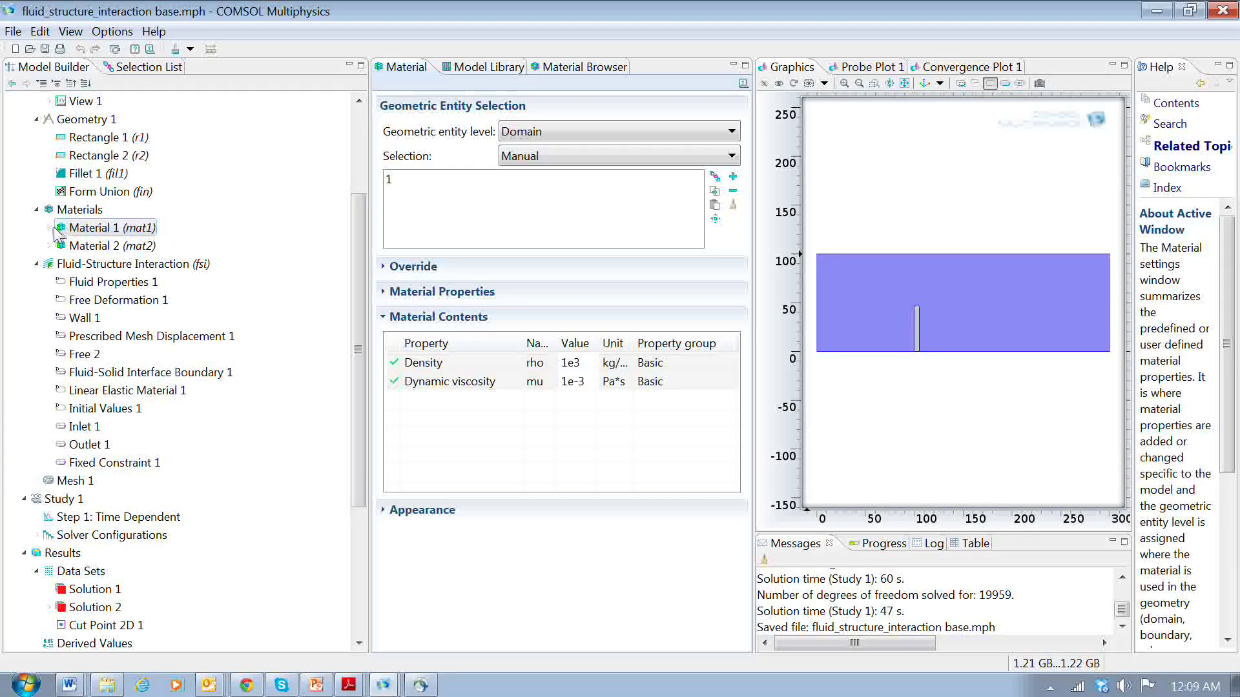
{"action": "left_click", "coordinate": [51, 228]}
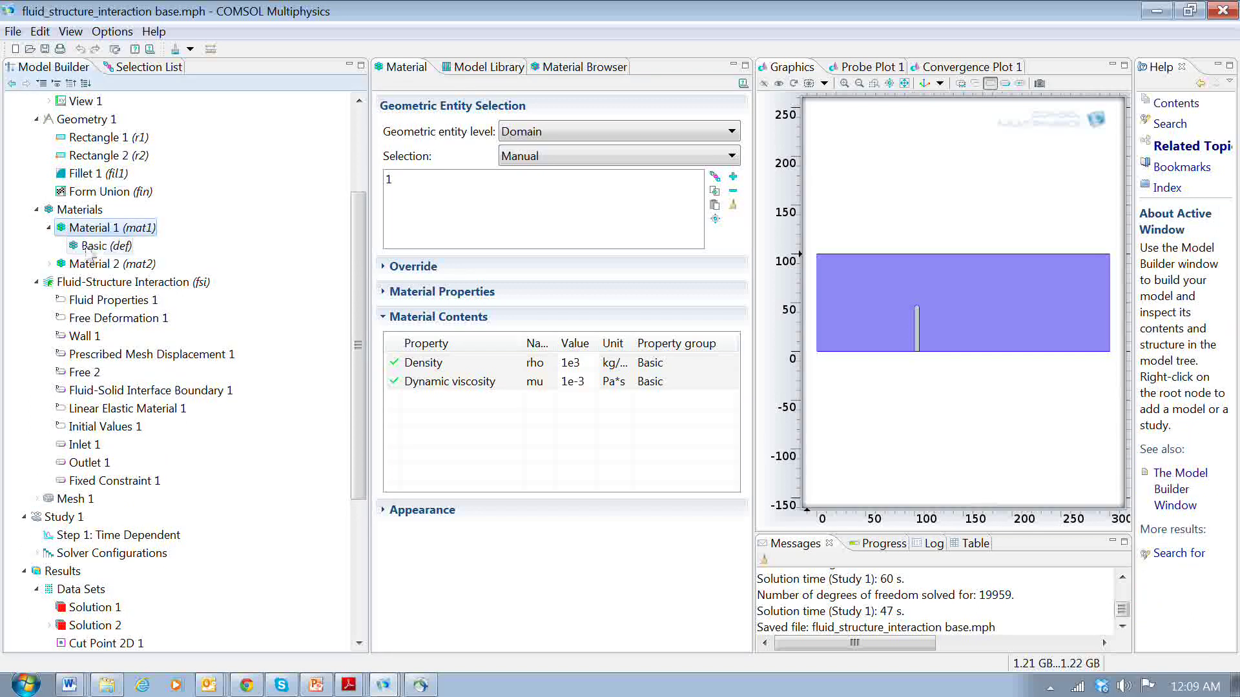
{"action": "key", "text": "F8"}
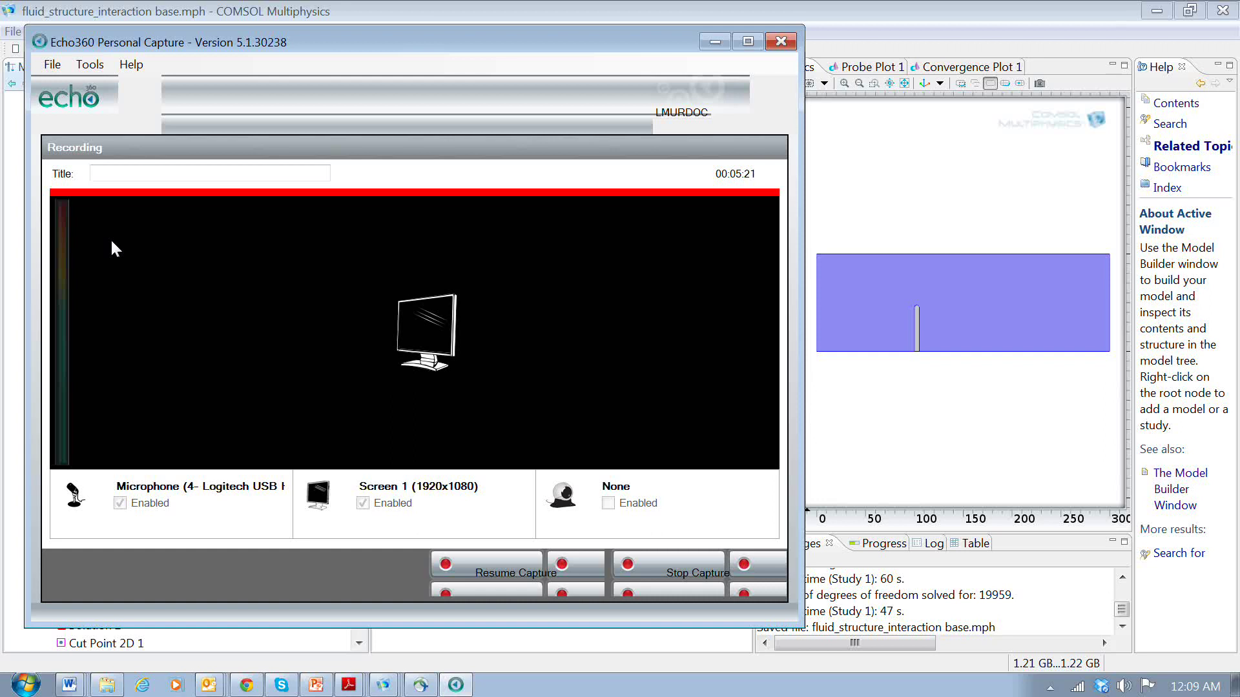
{"action": "left_click", "coordinate": [505, 567]}
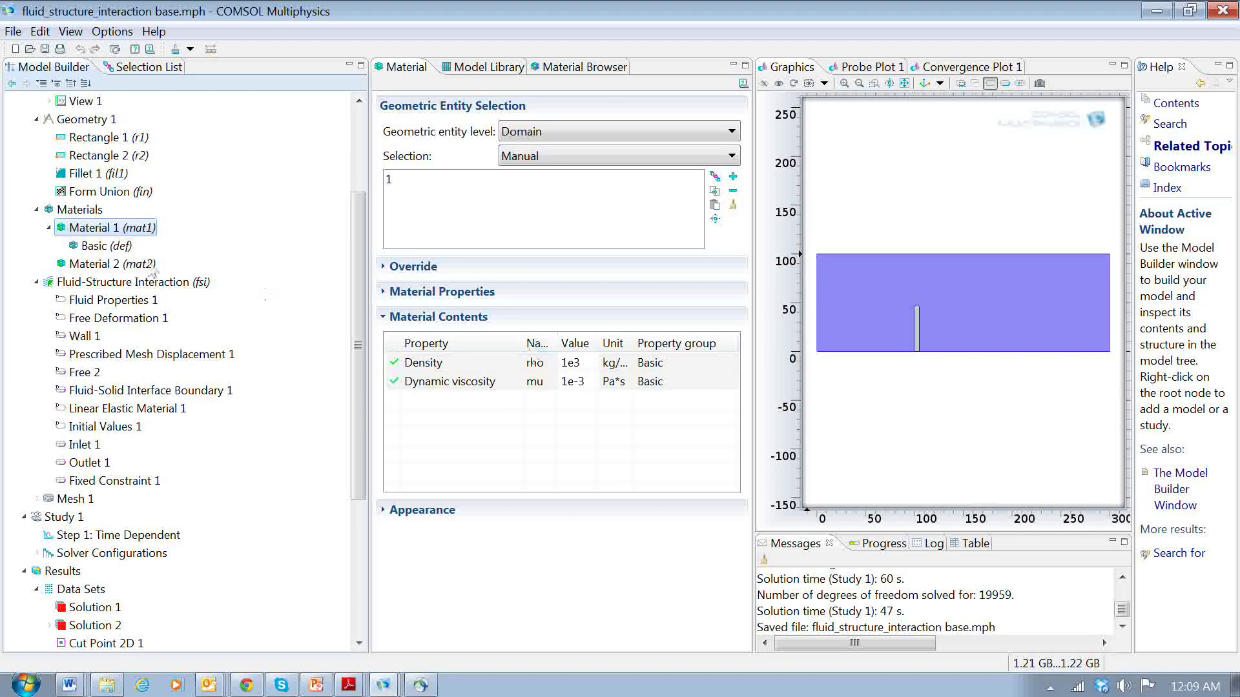
{"action": "left_click", "coordinate": [49, 263]}
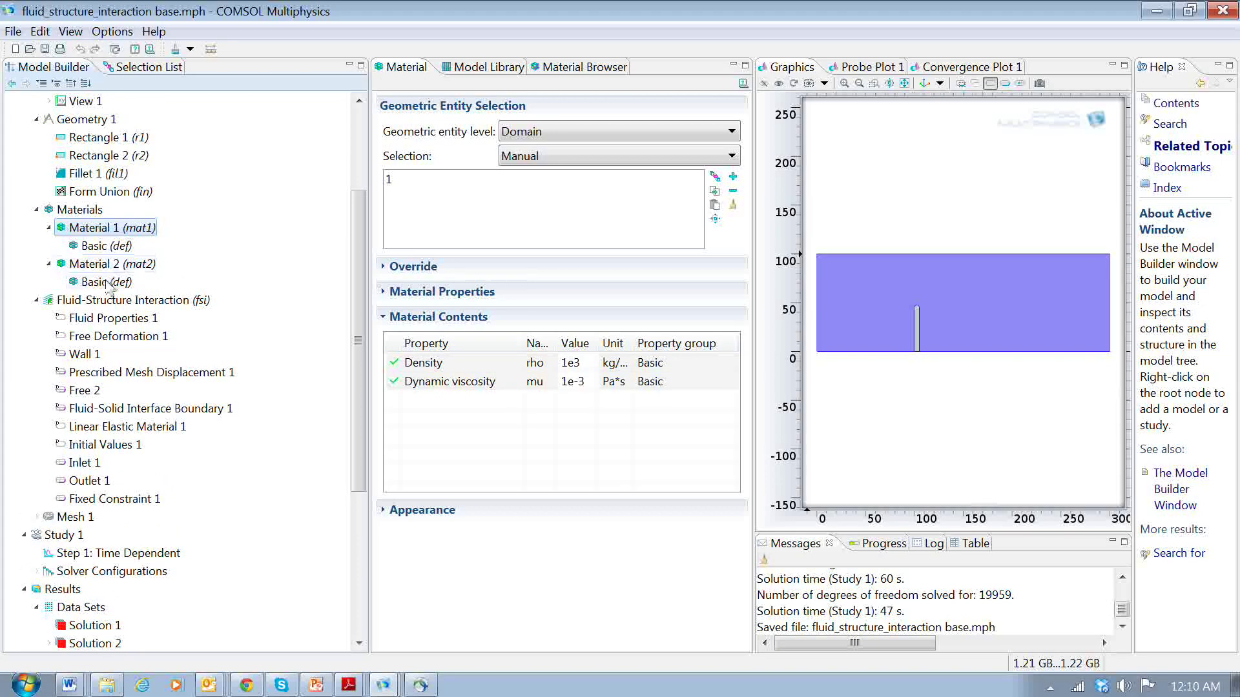
Step: Open Material 2's Basic group: Young's modulus 2e5 Pa, Poisson's ratio 0.33, density 7850 kg/m³
{"action": "left_click", "coordinate": [107, 282]}
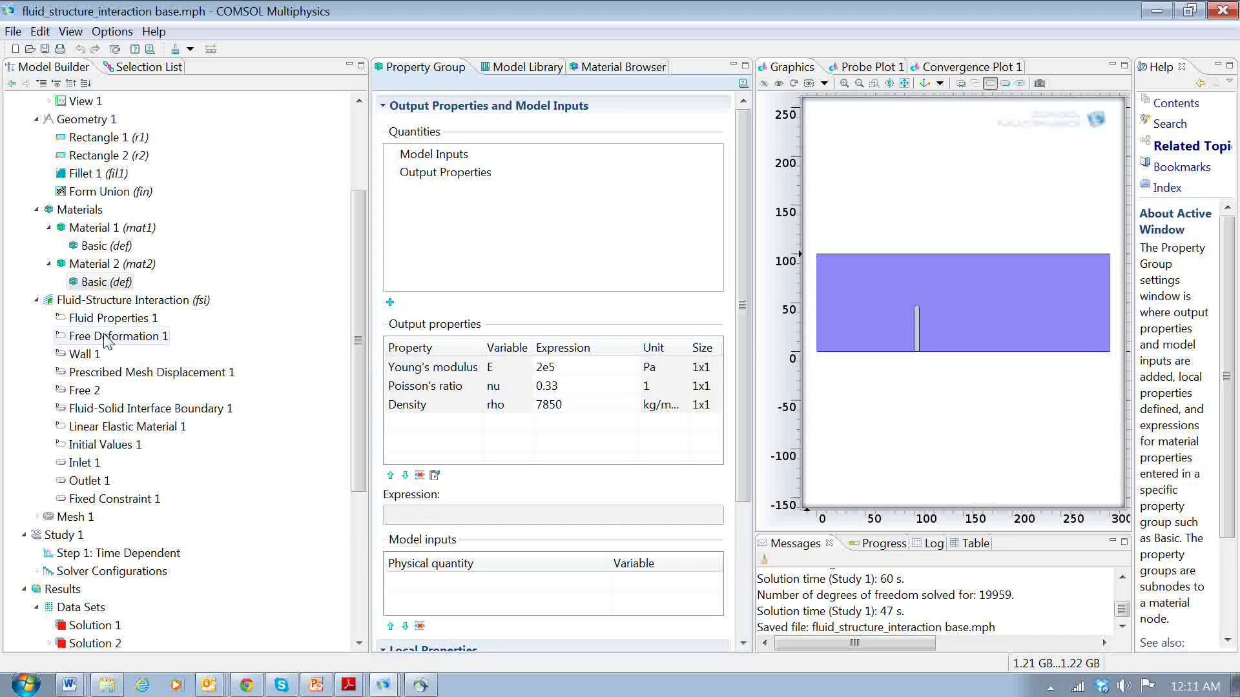
Step: Step through the deformation, wall, mesh and interface conditions to Linear Elastic Material 1 (E 1E5, ν 0.3)
{"action": "left_click", "coordinate": [107, 341]}
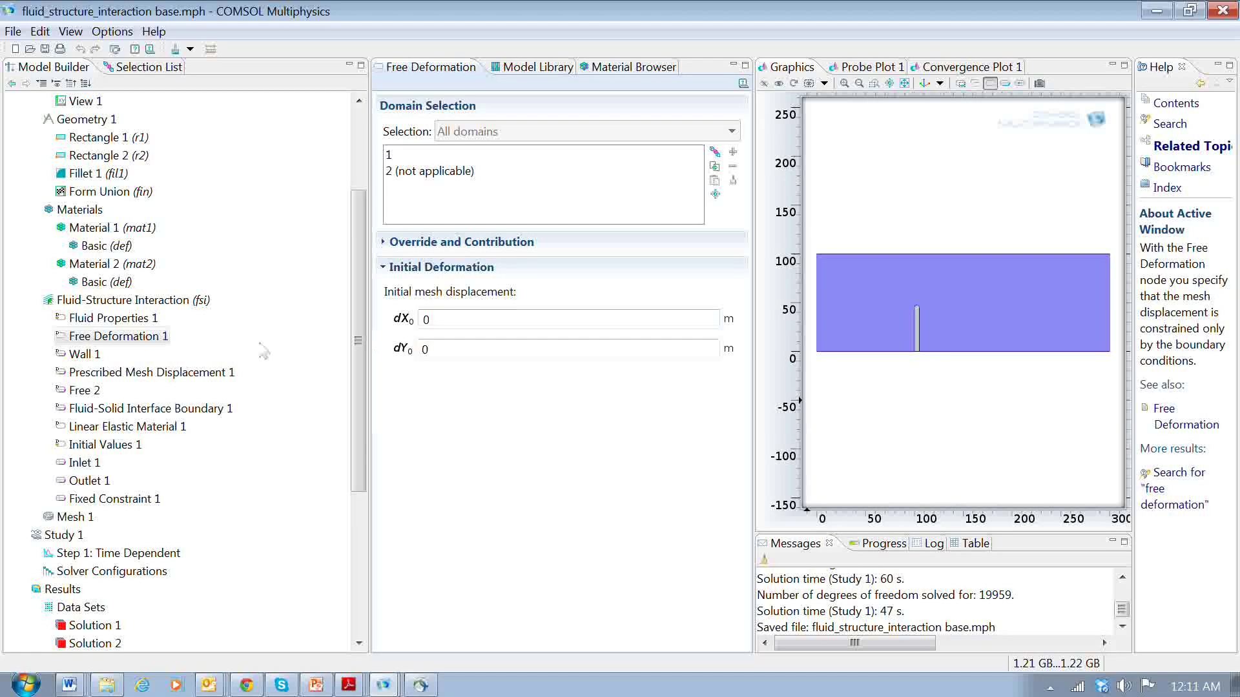
{"action": "left_click", "coordinate": [76, 355]}
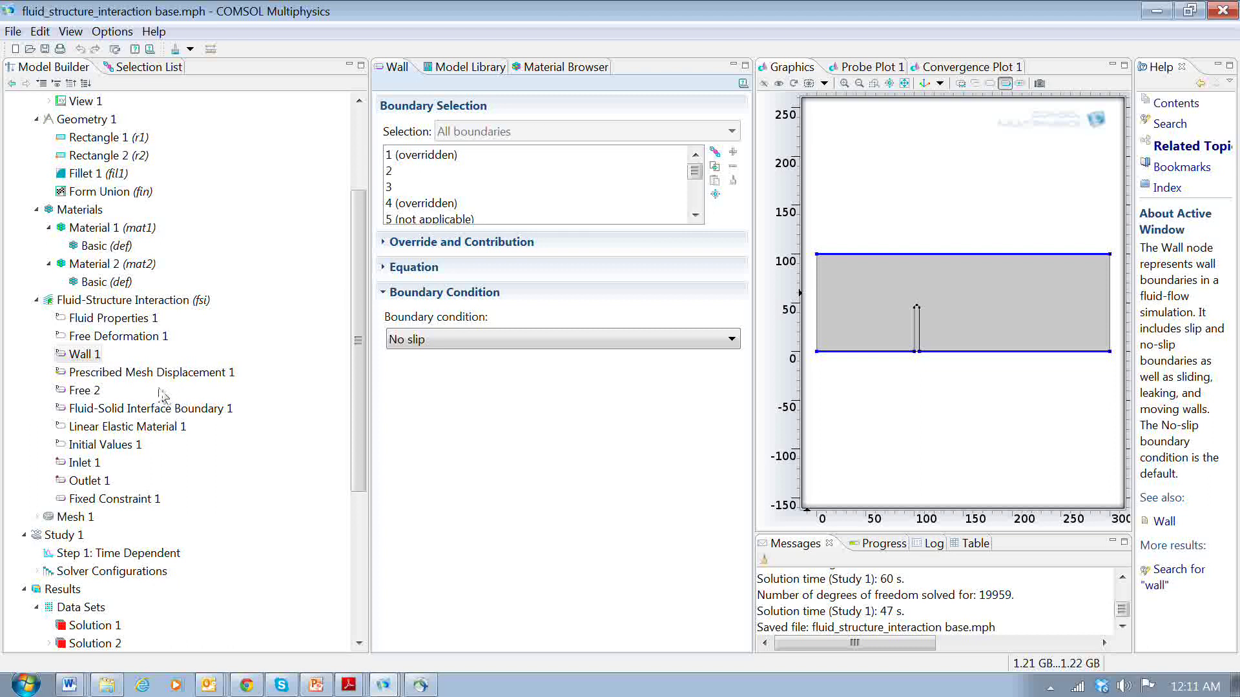
{"action": "left_click", "coordinate": [113, 373]}
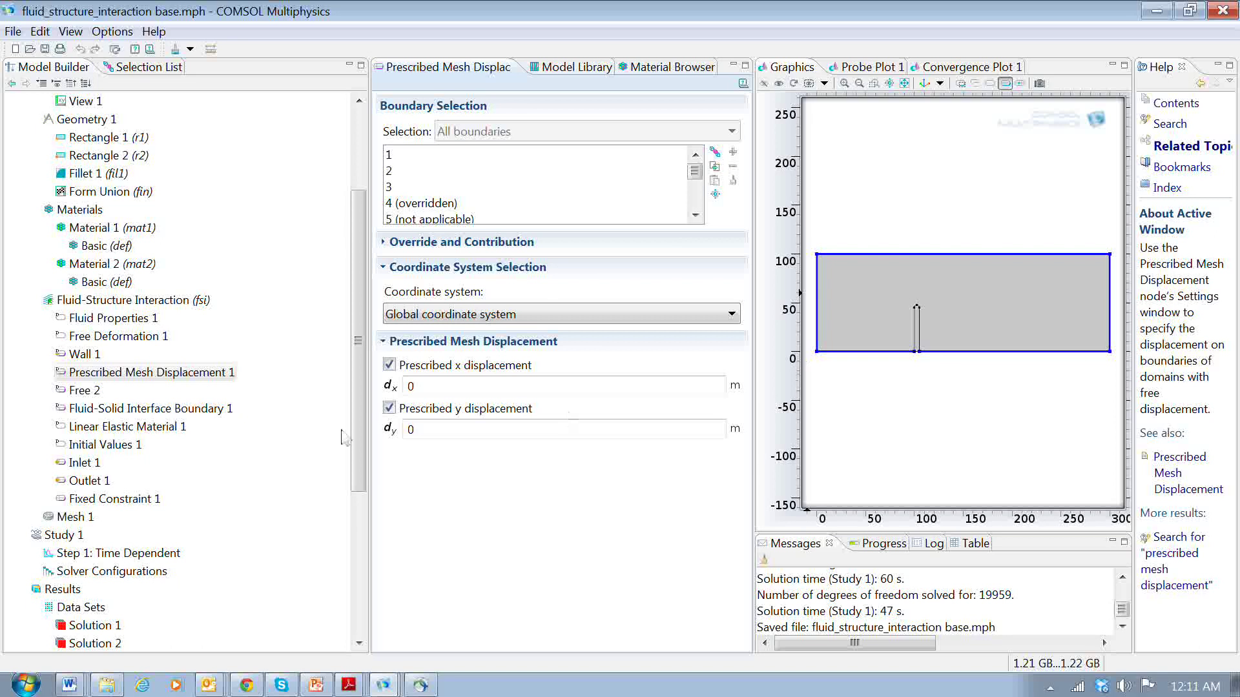
{"action": "left_click", "coordinate": [89, 395]}
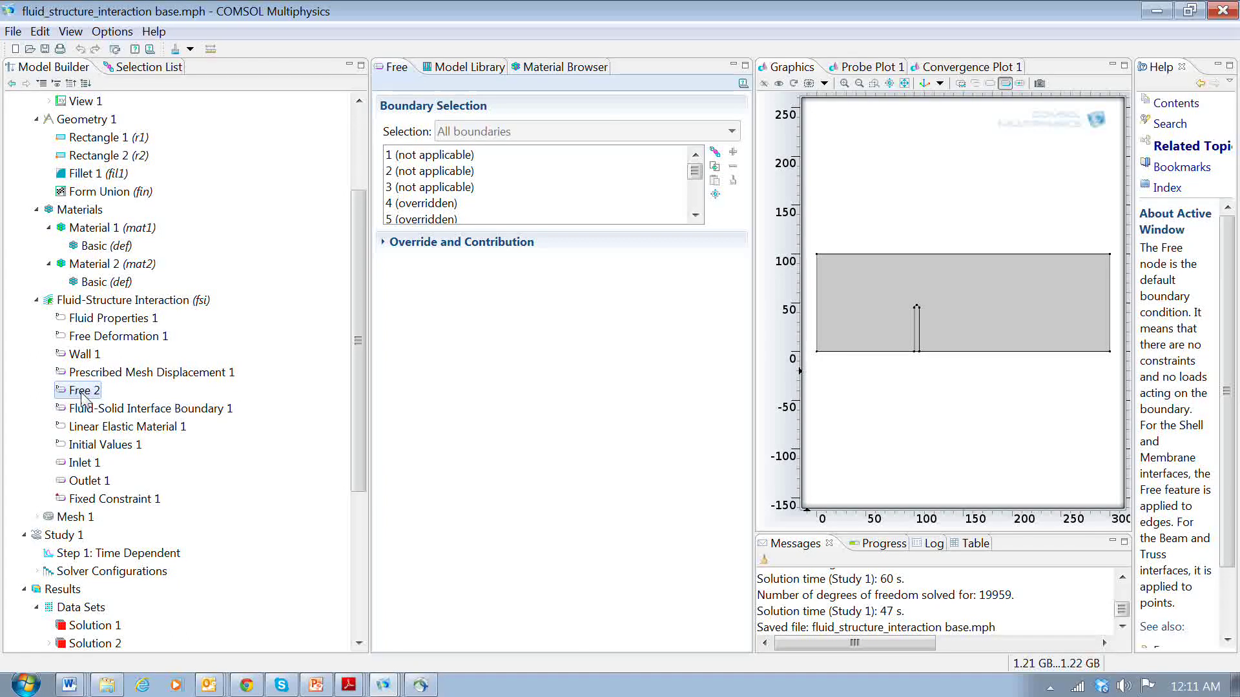
{"action": "left_click", "coordinate": [143, 410]}
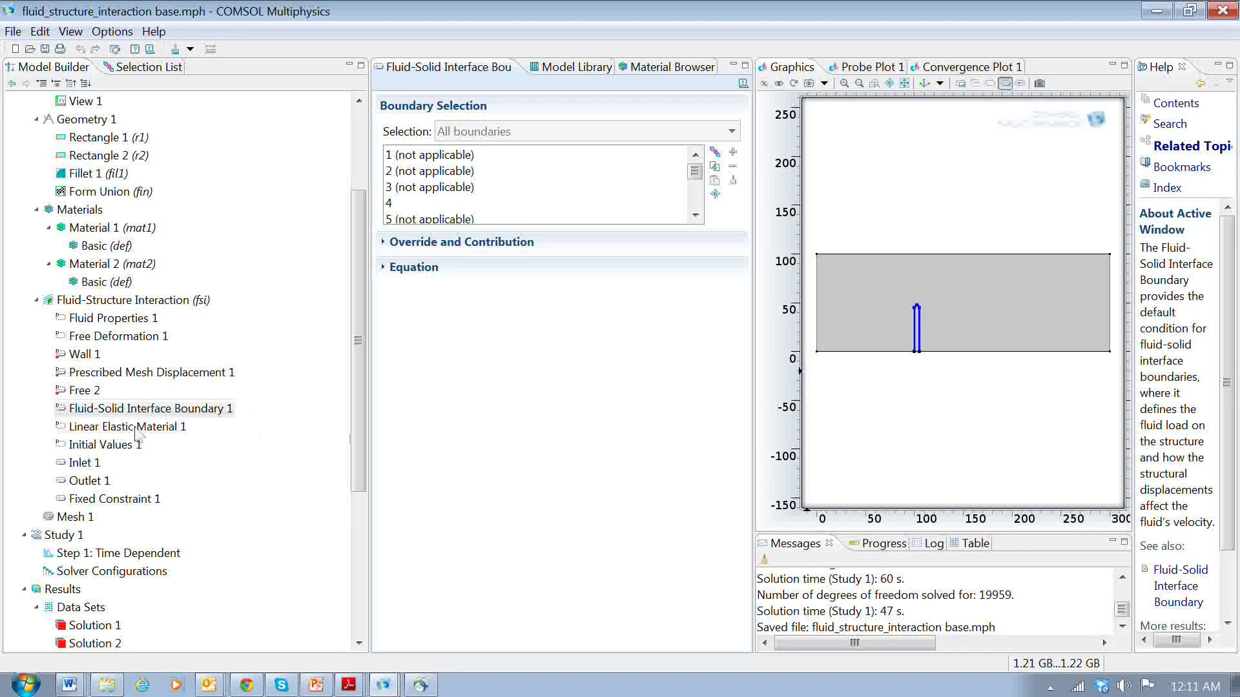
{"action": "left_click", "coordinate": [113, 429]}
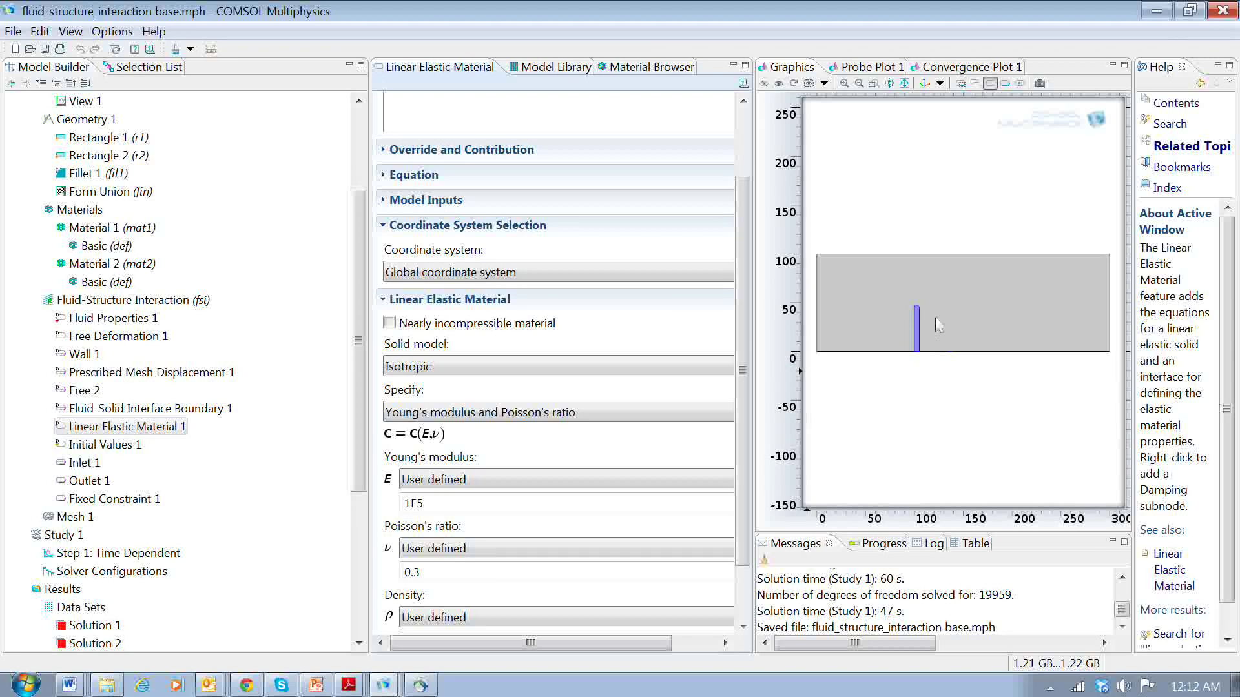
{"action": "scroll", "coordinate": [646, 420], "scroll_direction": "down", "scroll_amount": 2}
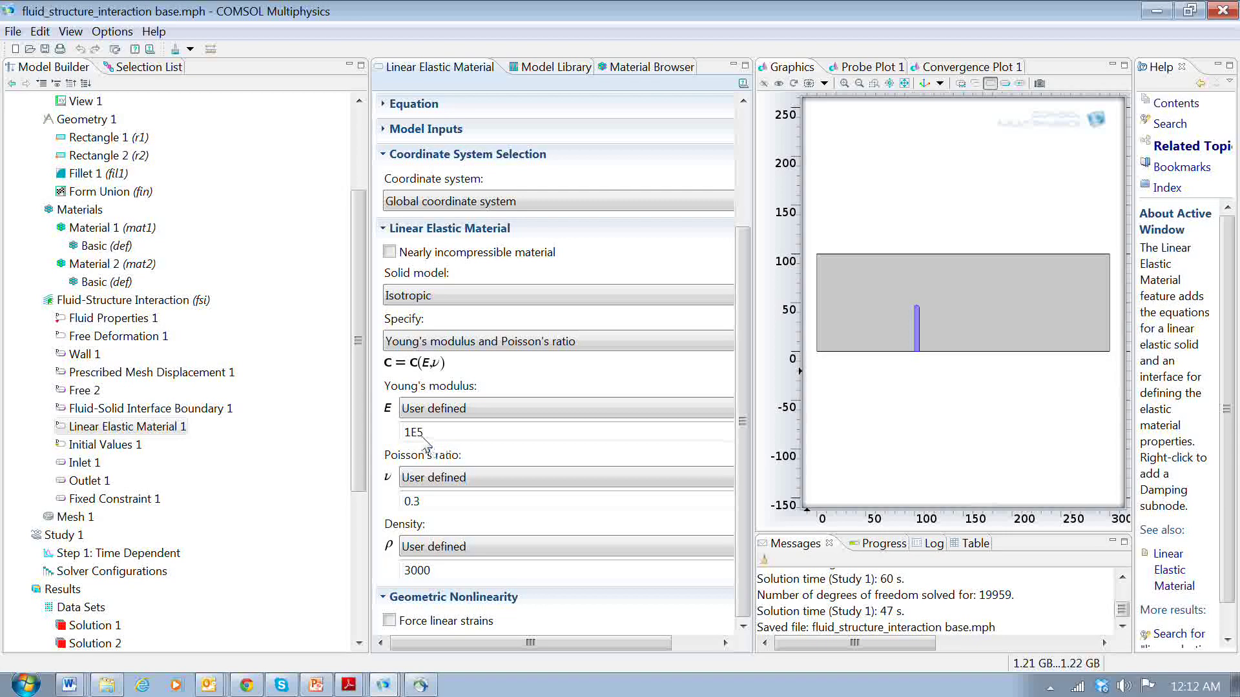
{"action": "double_click", "coordinate": [419, 432]}
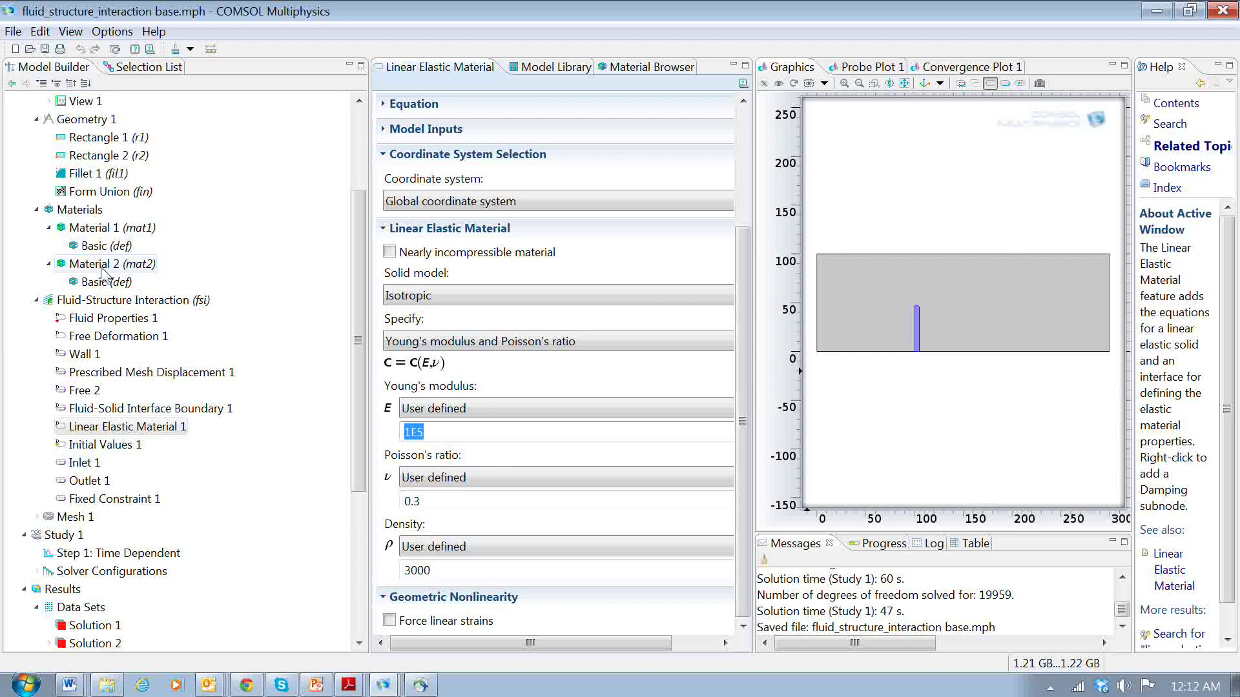
Step: Inspect initial values, the flow_in inlet, outlet and fixed base constraint, then show Mesh 1
{"action": "left_click", "coordinate": [105, 451]}
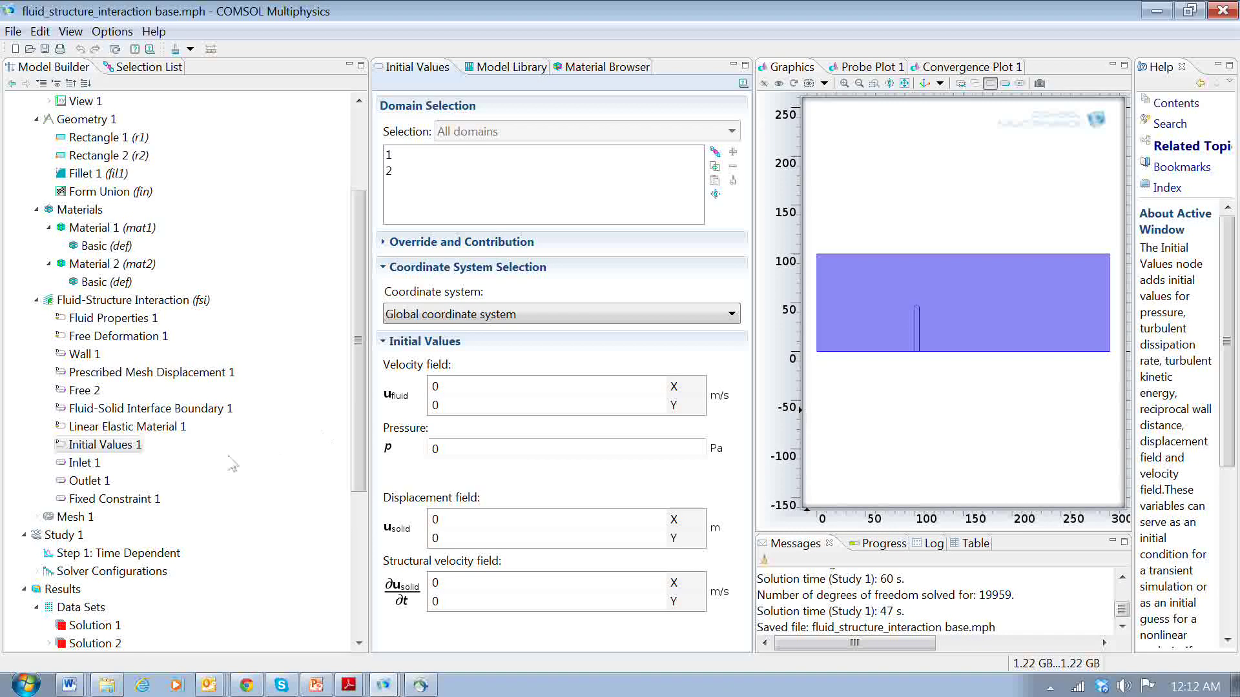
{"action": "left_click", "coordinate": [86, 464]}
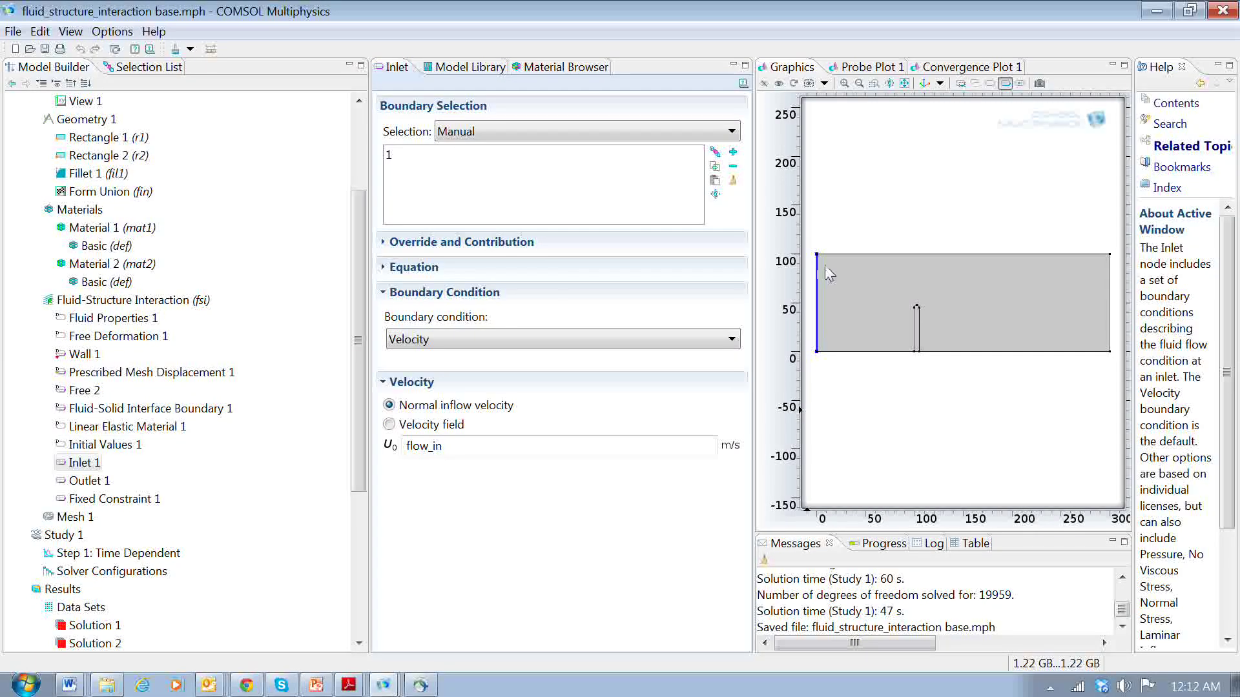
{"action": "left_click_drag", "start_coordinate": [457, 452], "coordinate": [408, 454]}
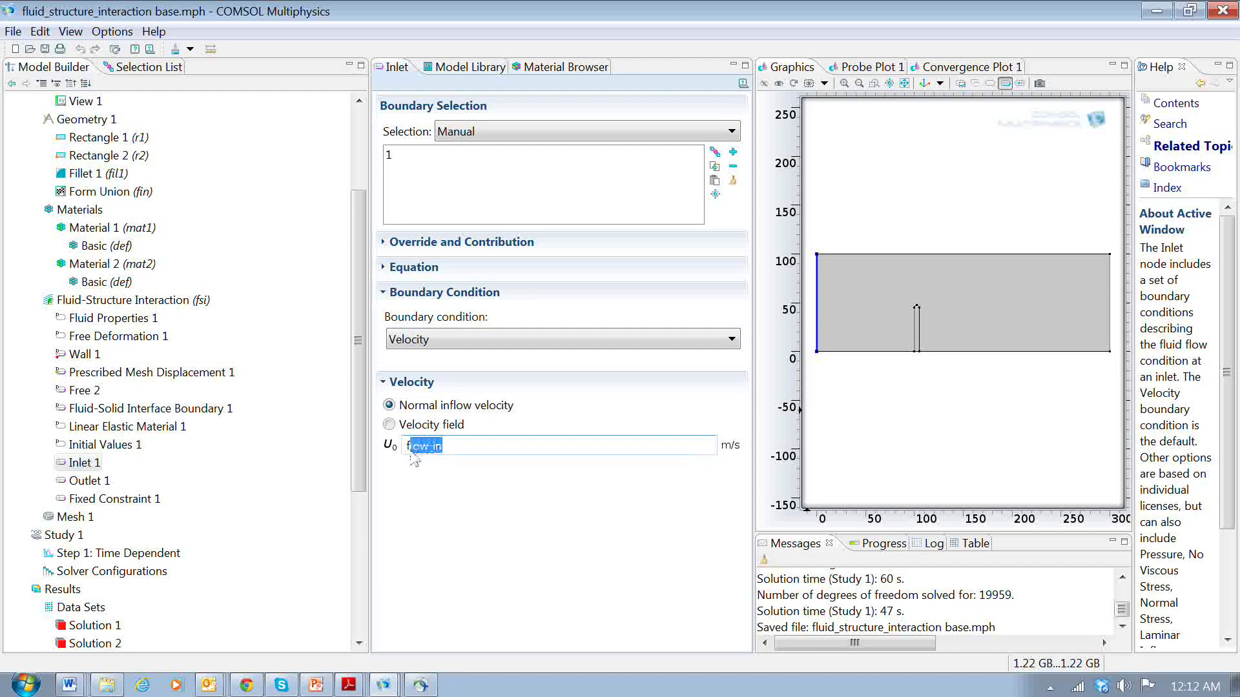
{"action": "left_click", "coordinate": [90, 481]}
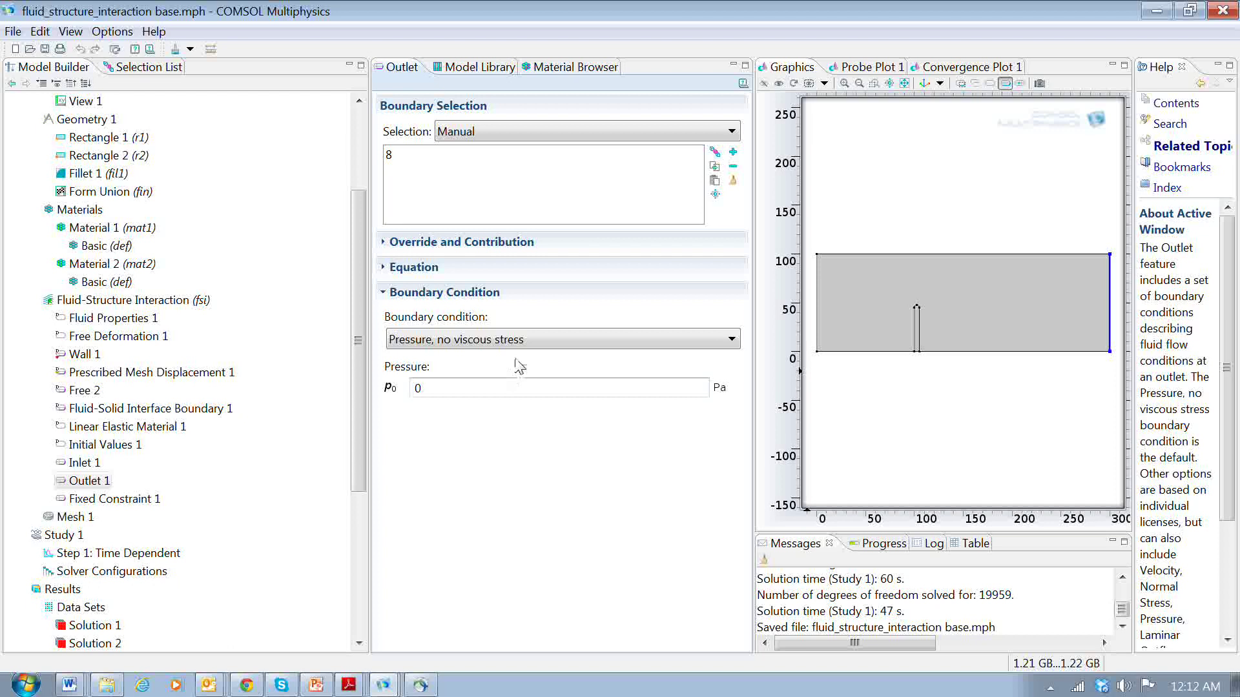
{"action": "left_click", "coordinate": [360, 417]}
{"action": "left_click_drag", "start_coordinate": [360, 417], "coordinate": [362, 485]}
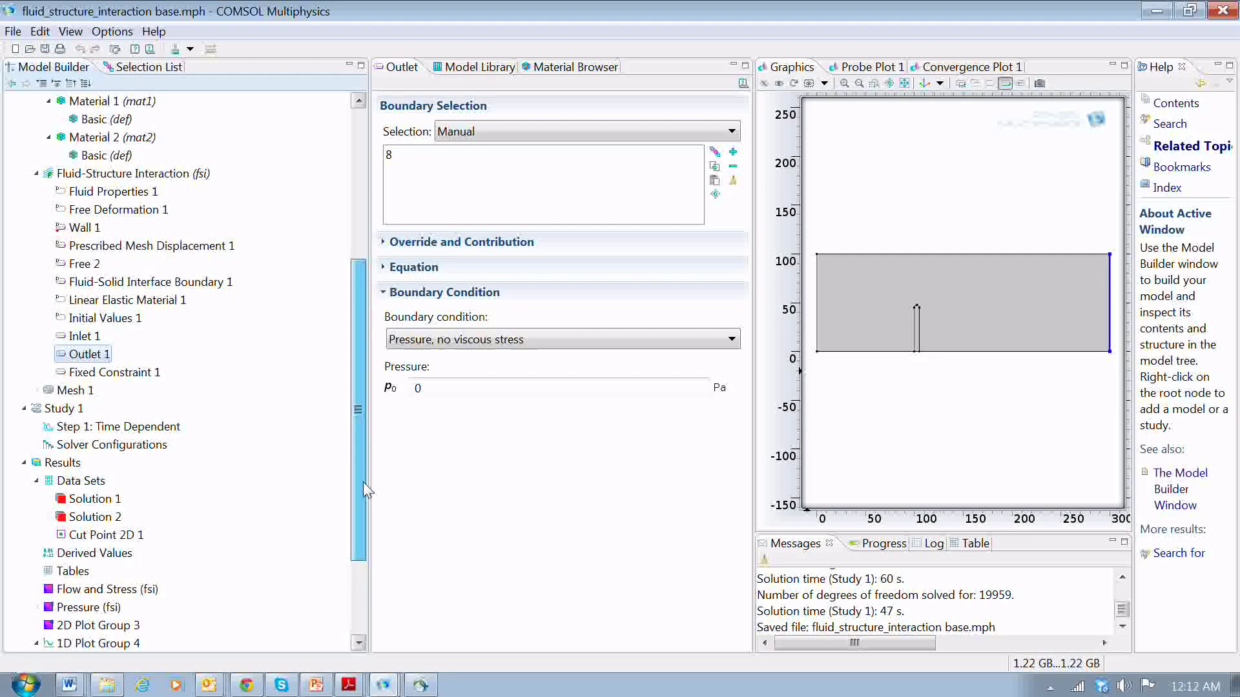
{"action": "left_click", "coordinate": [133, 373]}
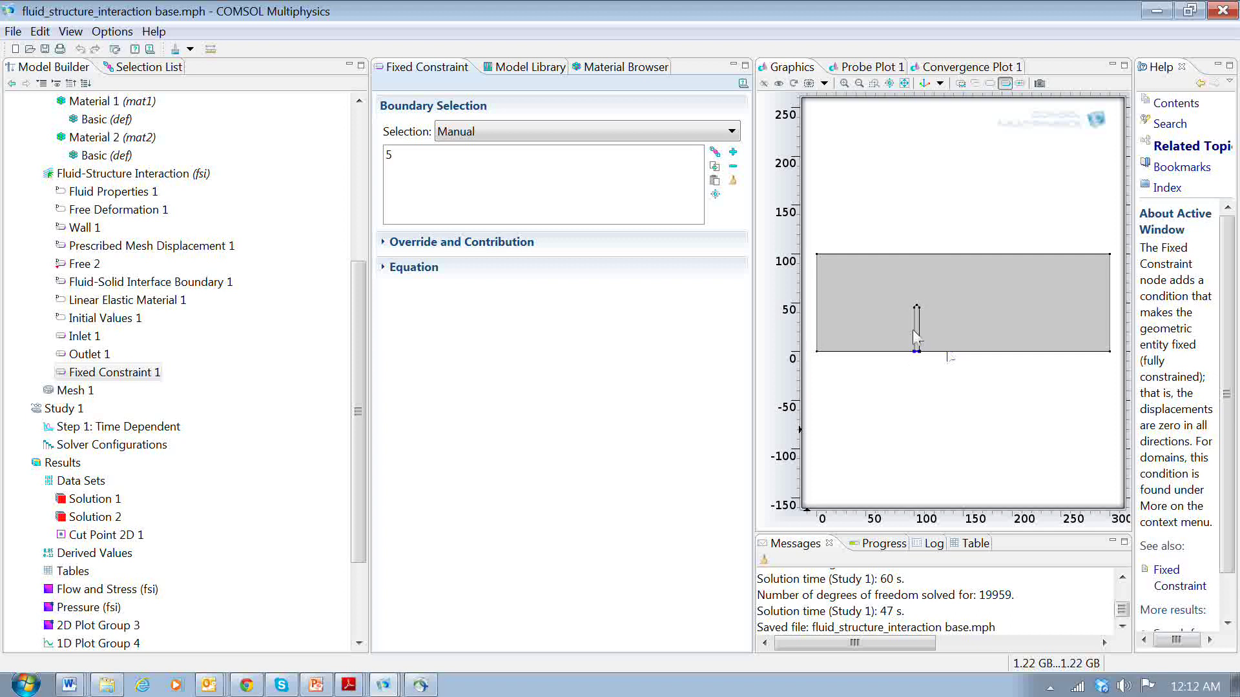
{"action": "left_click", "coordinate": [75, 390]}
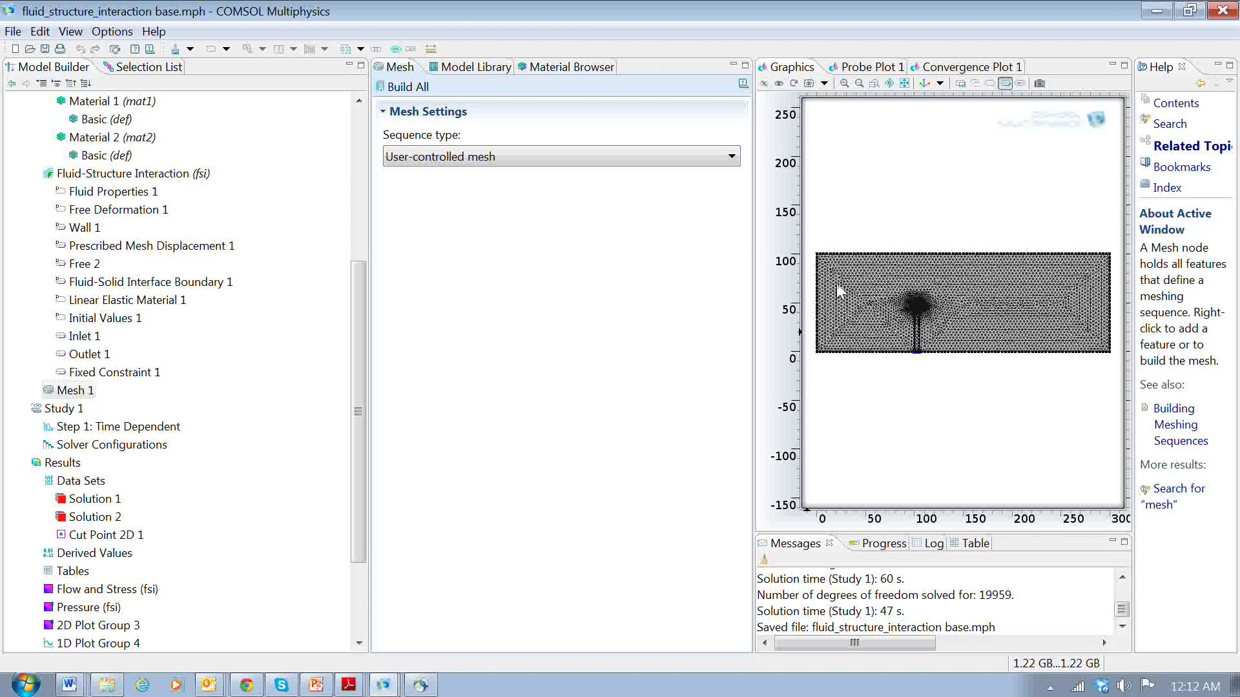
{"action": "left_click", "coordinate": [874, 85]}
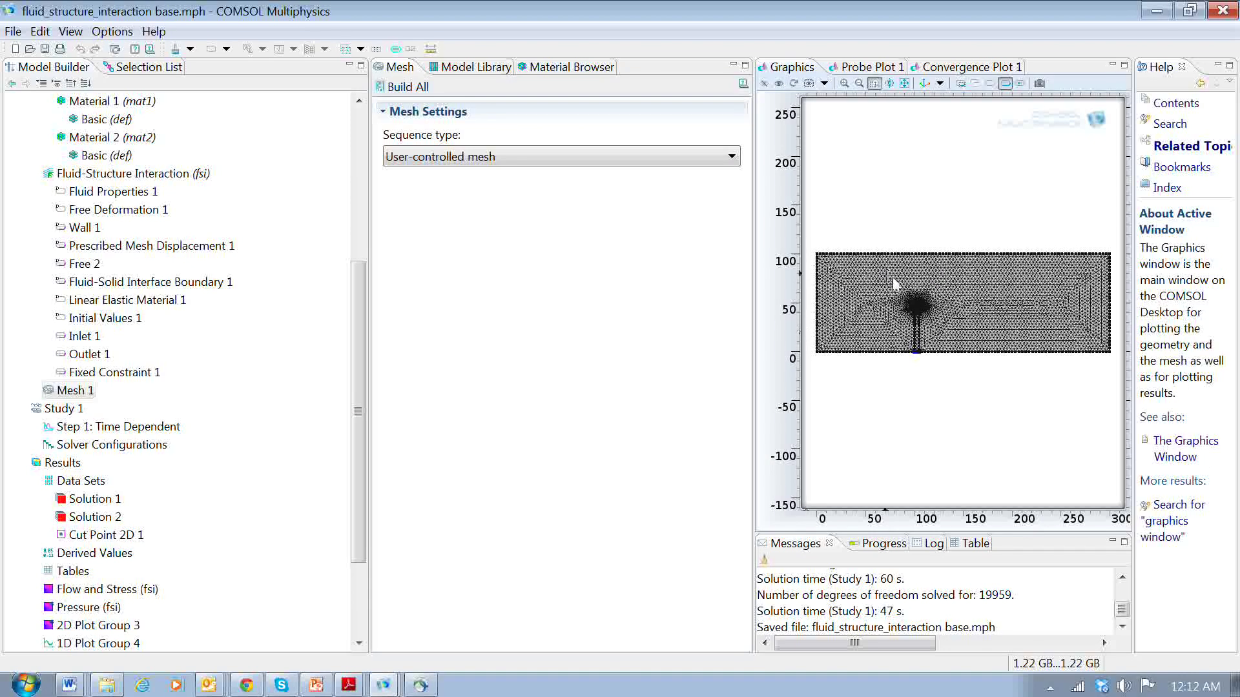
{"action": "left_click_drag", "start_coordinate": [942, 332], "coordinate": [961, 363]}
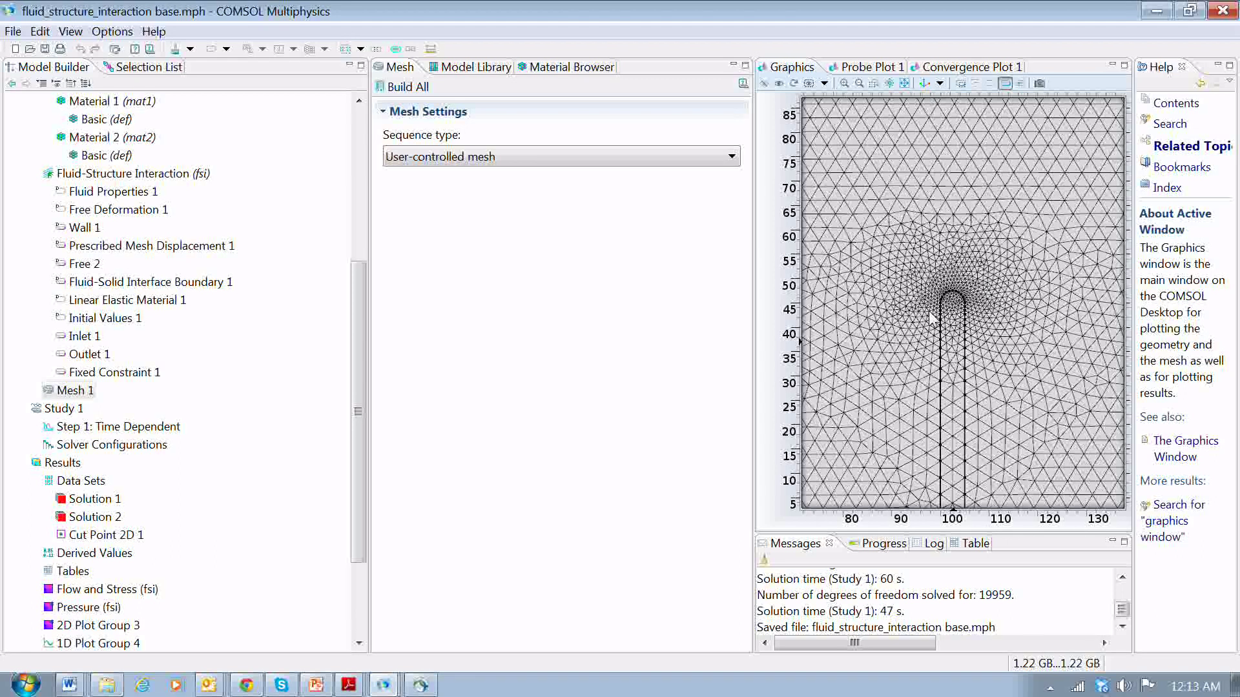
{"action": "left_click", "coordinate": [859, 83]}
{"action": "left_click", "coordinate": [860, 83]}
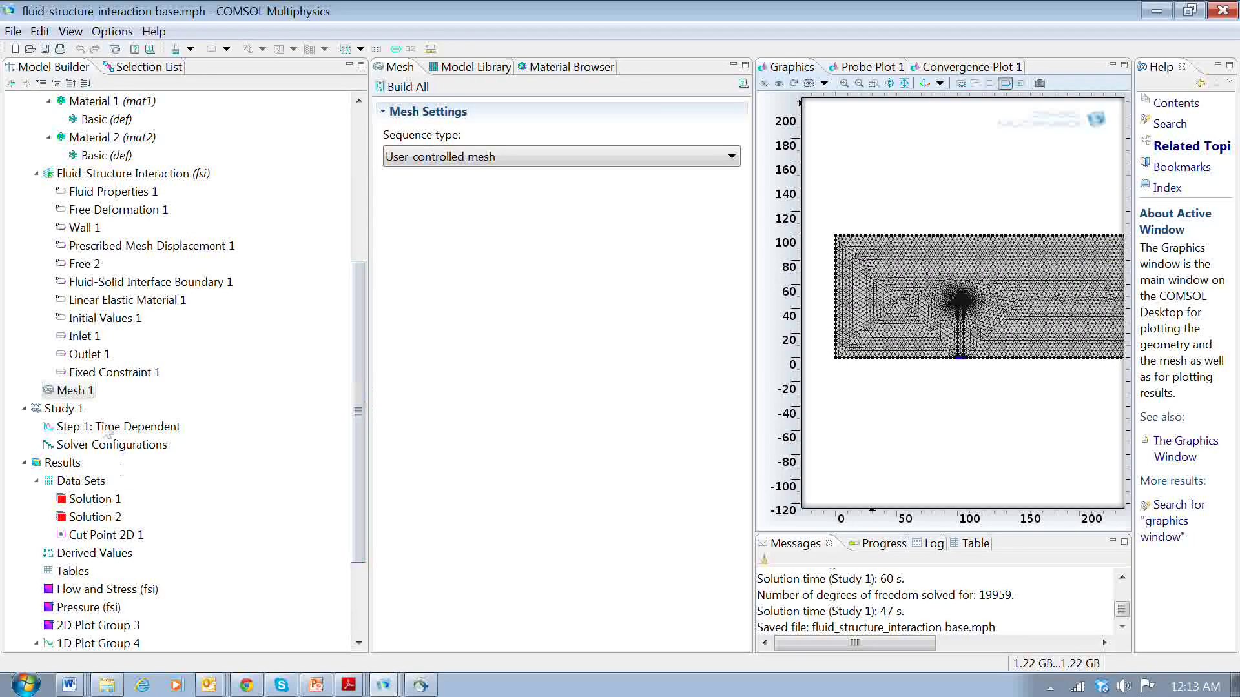
{"action": "left_click_drag", "start_coordinate": [361, 384], "coordinate": [360, 484]}
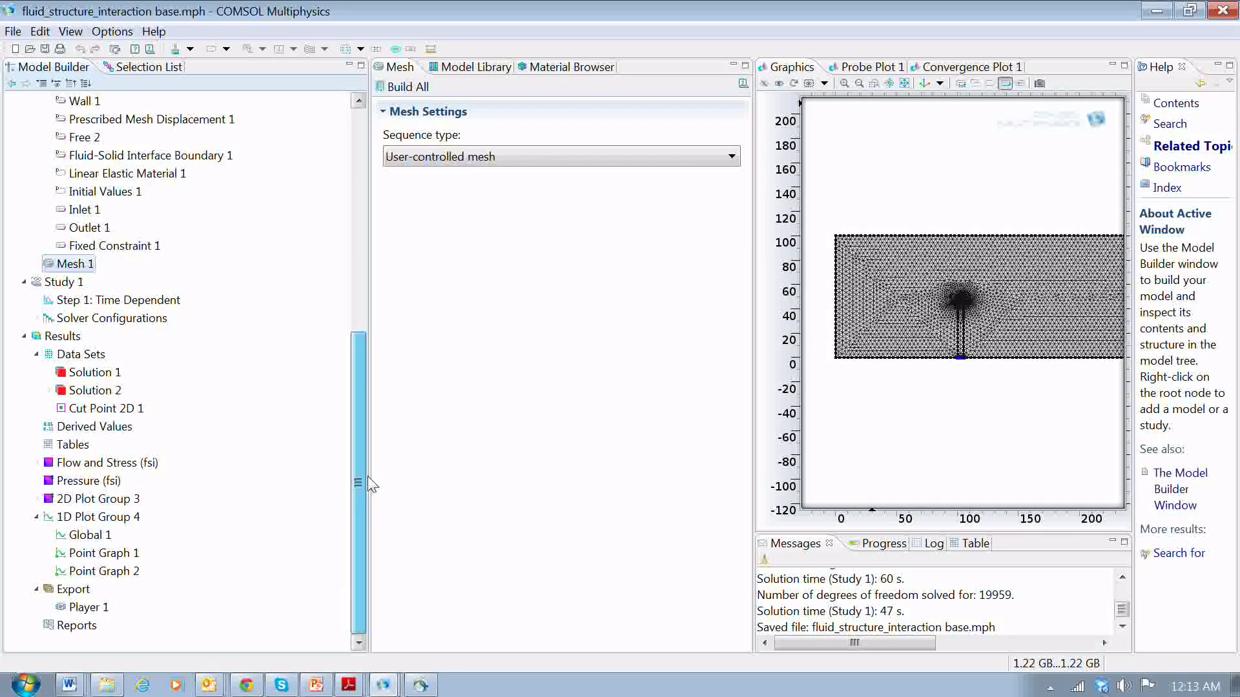
Step: Open Player 1 at 40 frames, resize the panels, zoom on the bent post, and rewind to time 0.10101
{"action": "left_click", "coordinate": [86, 608]}
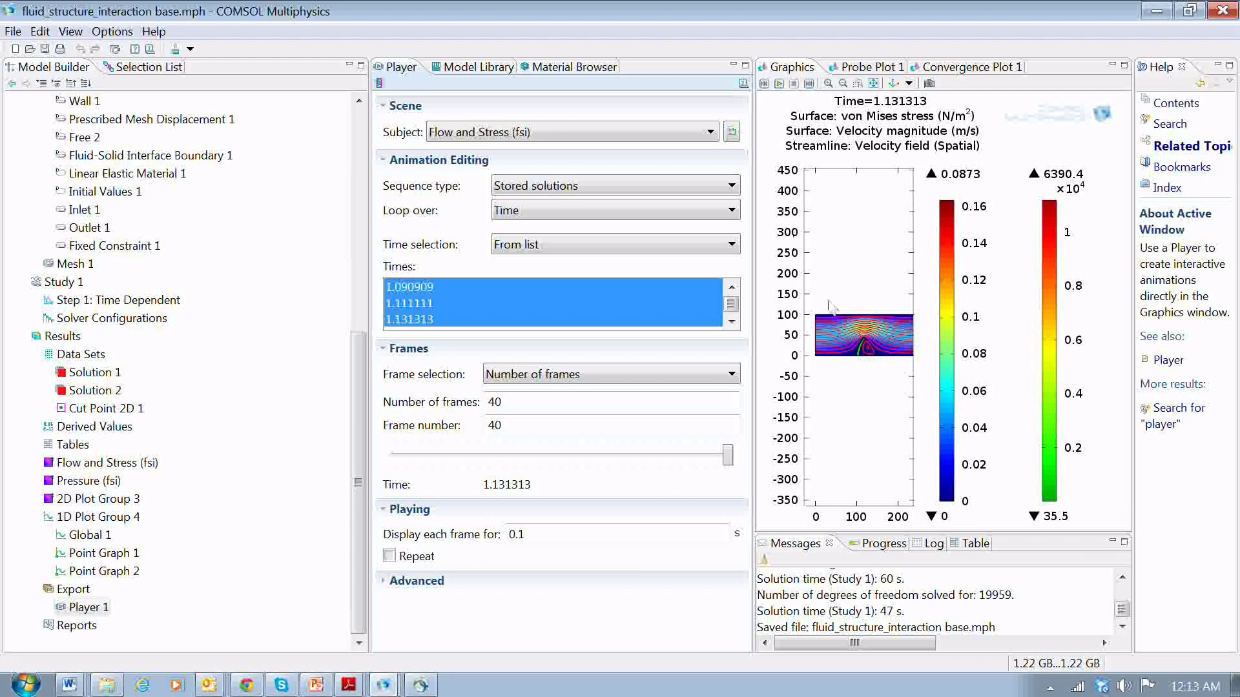
{"action": "left_click_drag", "start_coordinate": [756, 387], "coordinate": [441, 387]}
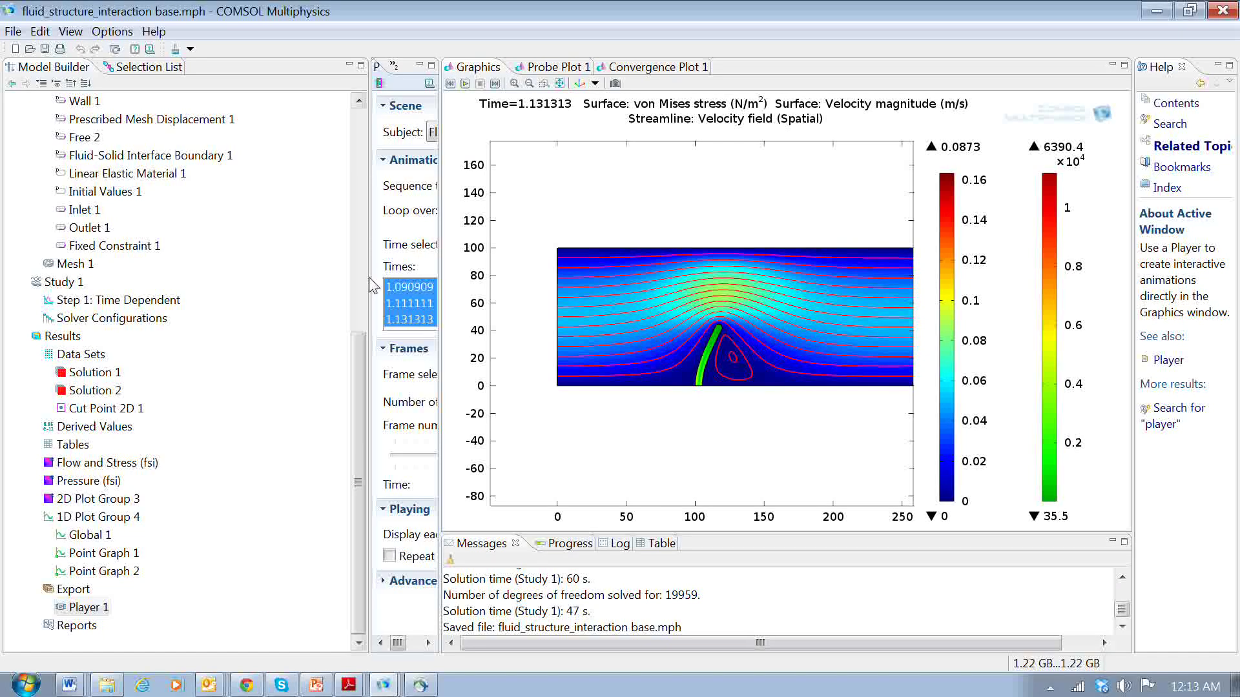
{"action": "left_click_drag", "start_coordinate": [370, 284], "coordinate": [147, 304]}
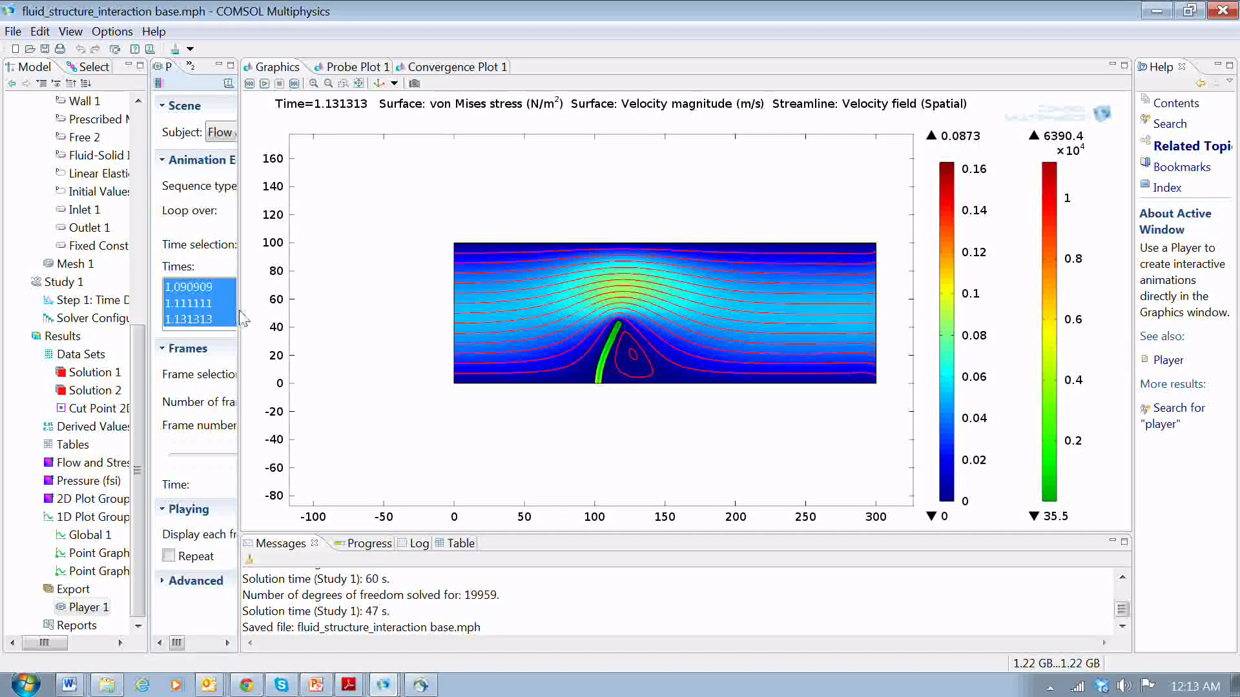
{"action": "left_click_drag", "start_coordinate": [242, 317], "coordinate": [481, 316]}
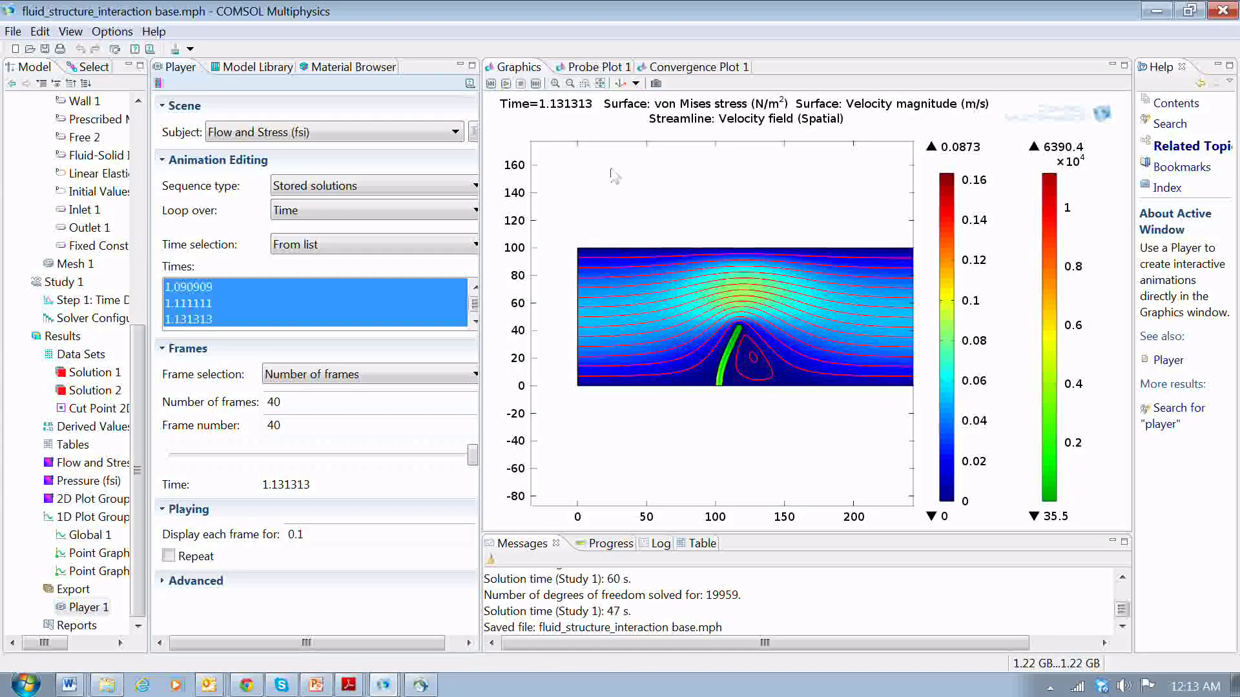
{"action": "left_click", "coordinate": [585, 83]}
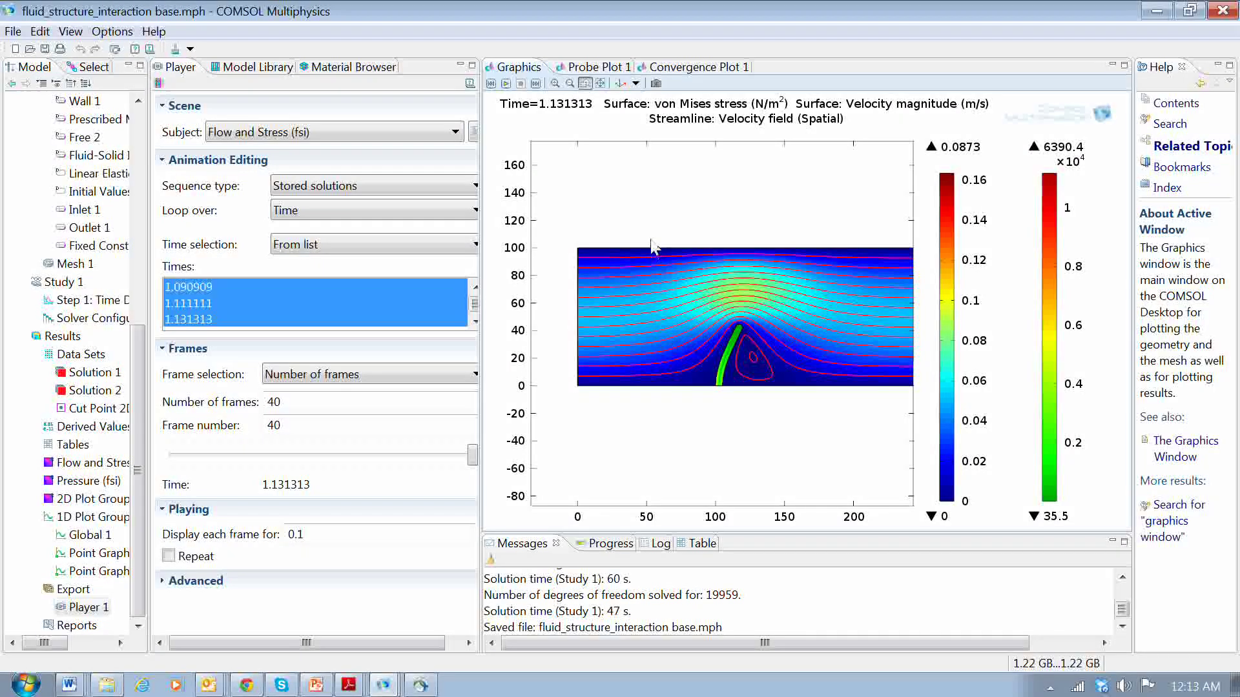
{"action": "left_click_drag", "start_coordinate": [644, 234], "coordinate": [853, 426]}
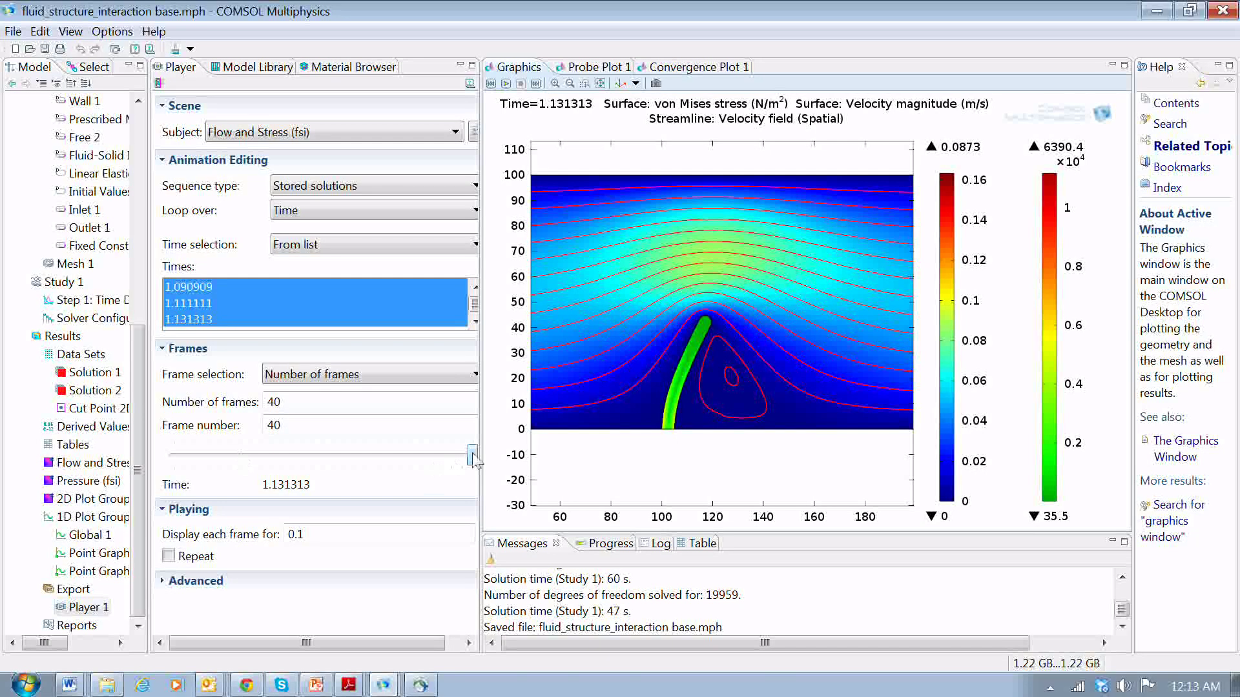
{"action": "left_click_drag", "start_coordinate": [472, 455], "coordinate": [152, 472]}
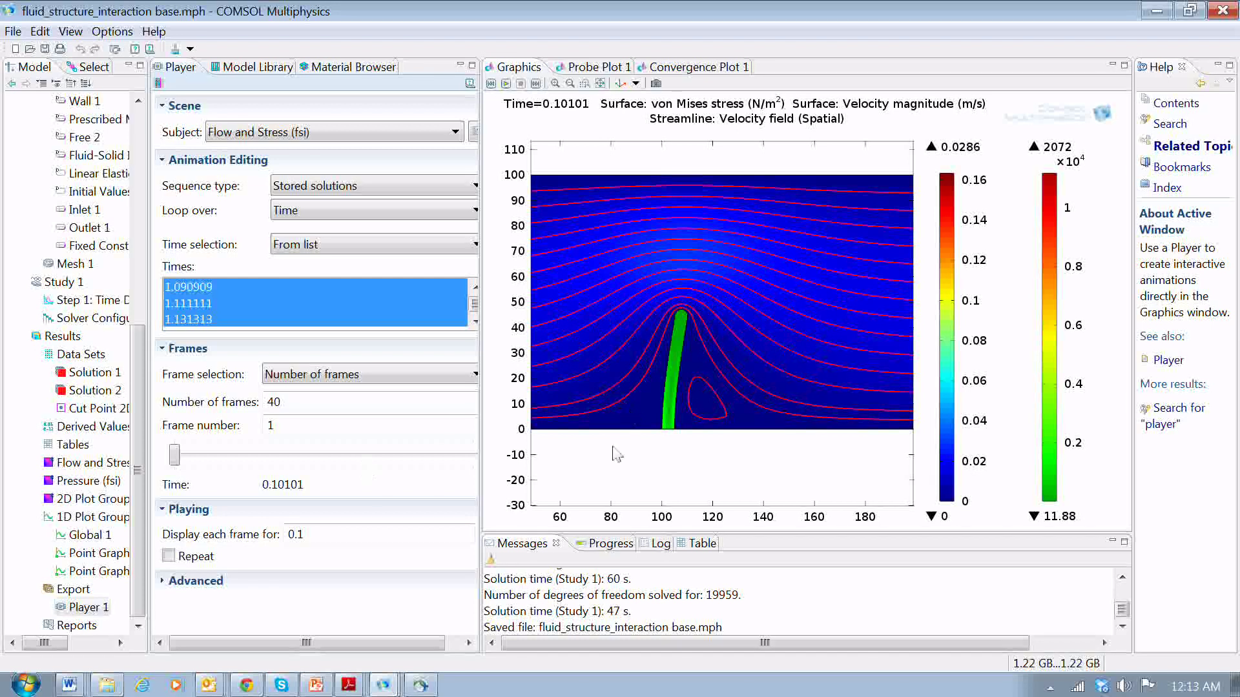
{"action": "left_click", "coordinate": [174, 455]}
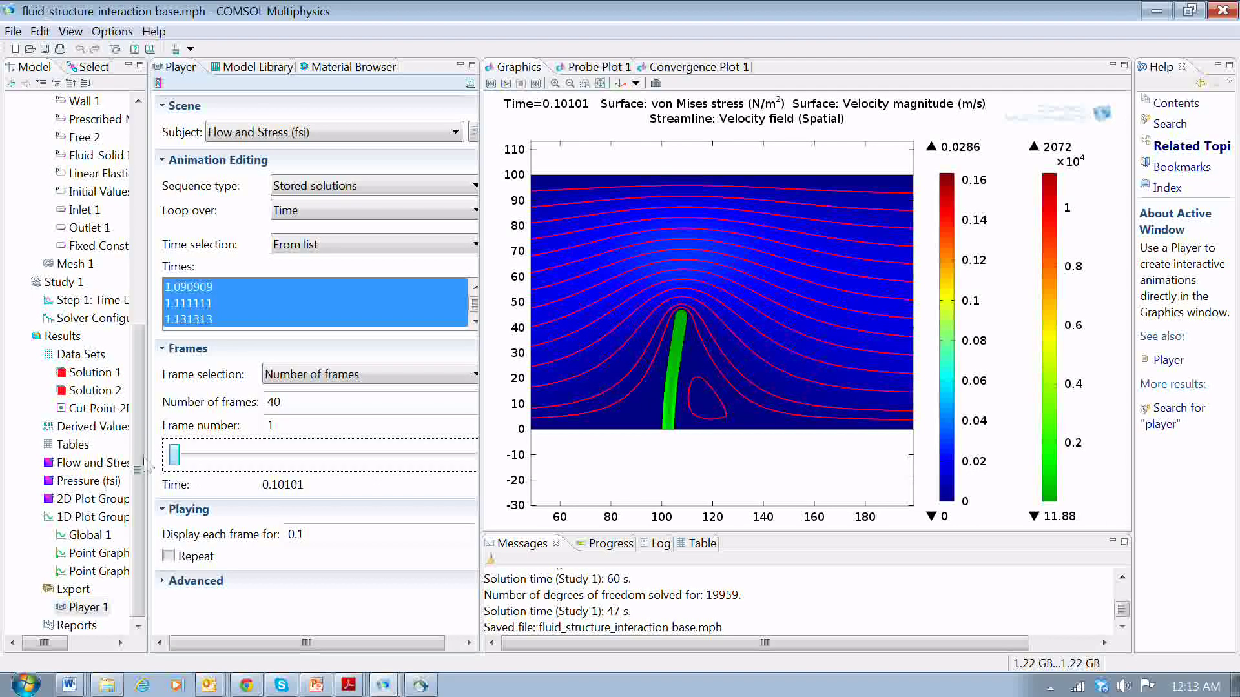
Step: Widen the model tree, replot Flow and Stress (fsi) at Time 0, and zoom to extents
{"action": "left_click_drag", "start_coordinate": [150, 296], "coordinate": [288, 297]}
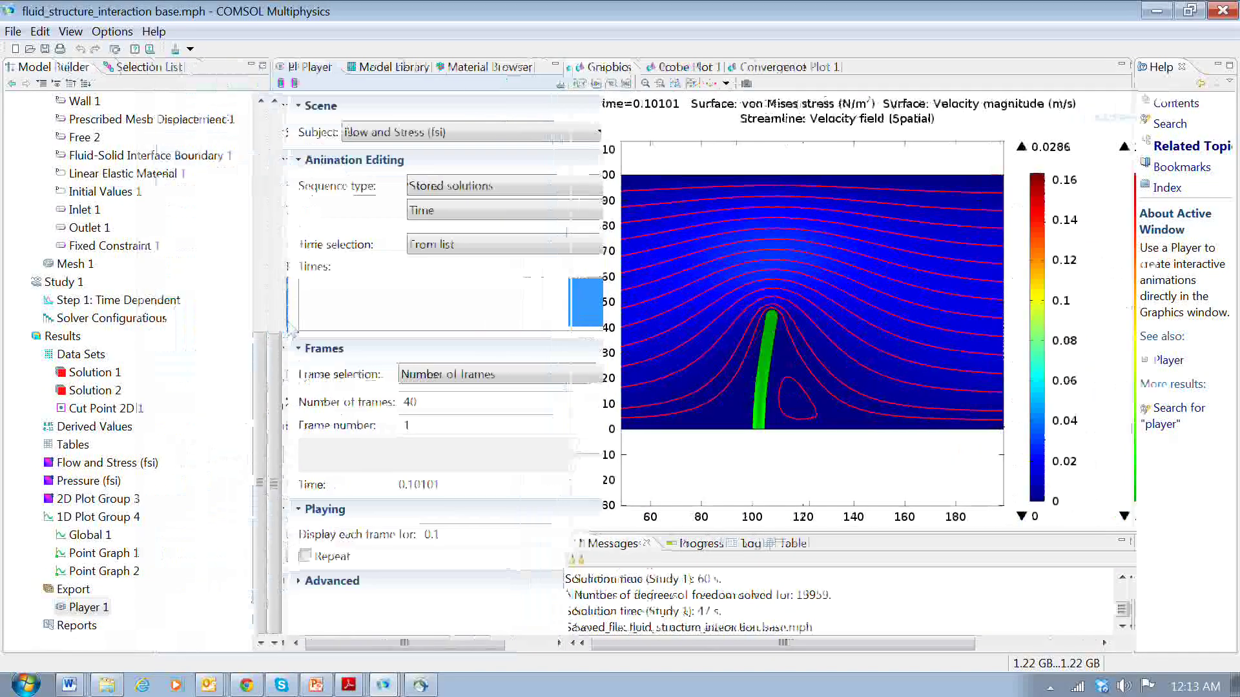
{"action": "left_click", "coordinate": [100, 463]}
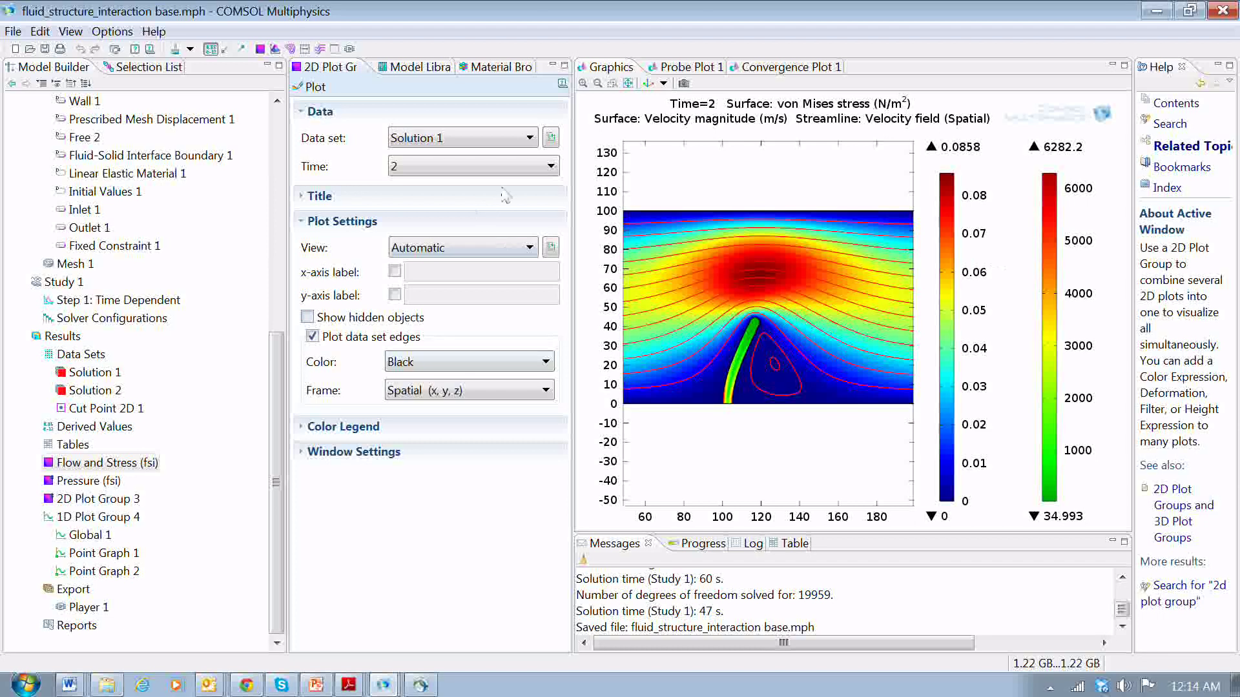
{"action": "left_click", "coordinate": [551, 167]}
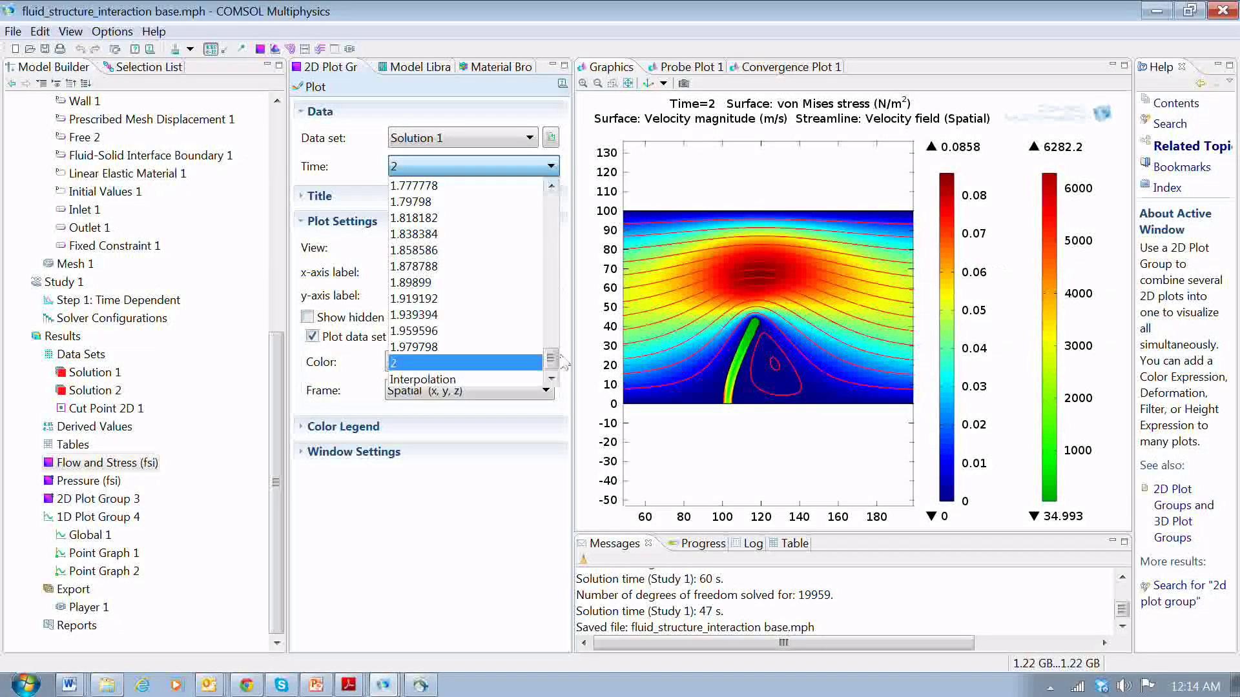
{"action": "left_click_drag", "start_coordinate": [550, 359], "coordinate": [553, 171]}
{"action": "left_click", "coordinate": [413, 186]}
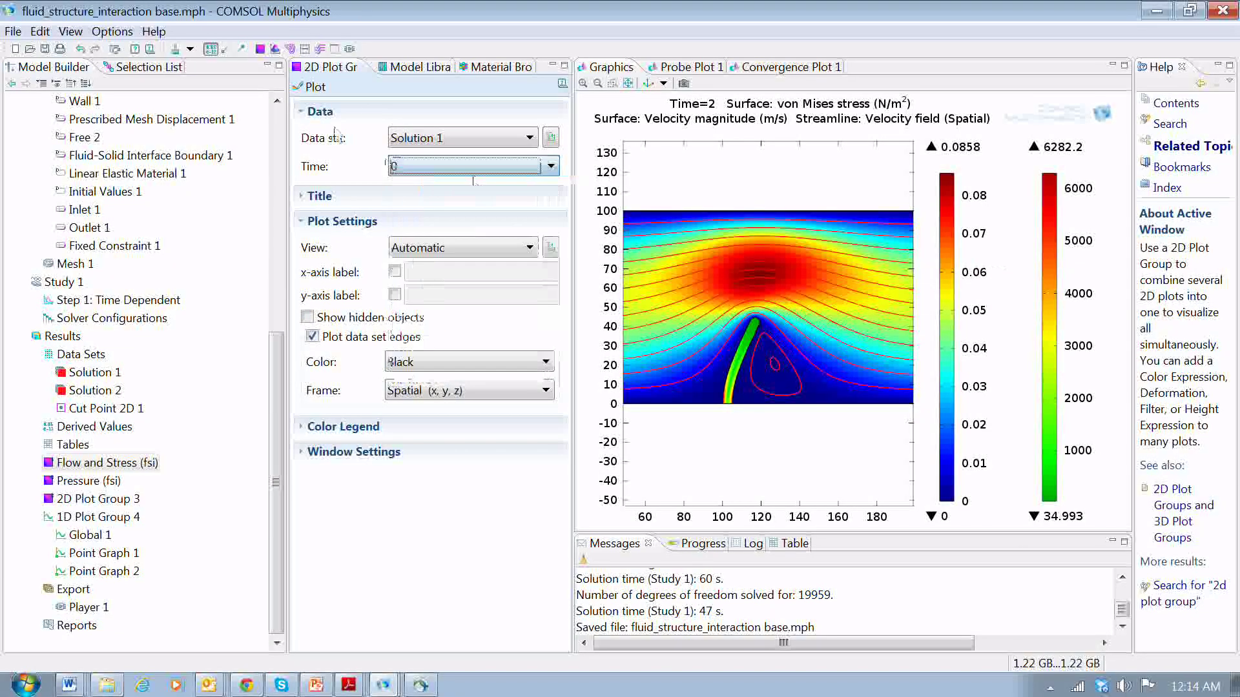
{"action": "left_click", "coordinate": [301, 87]}
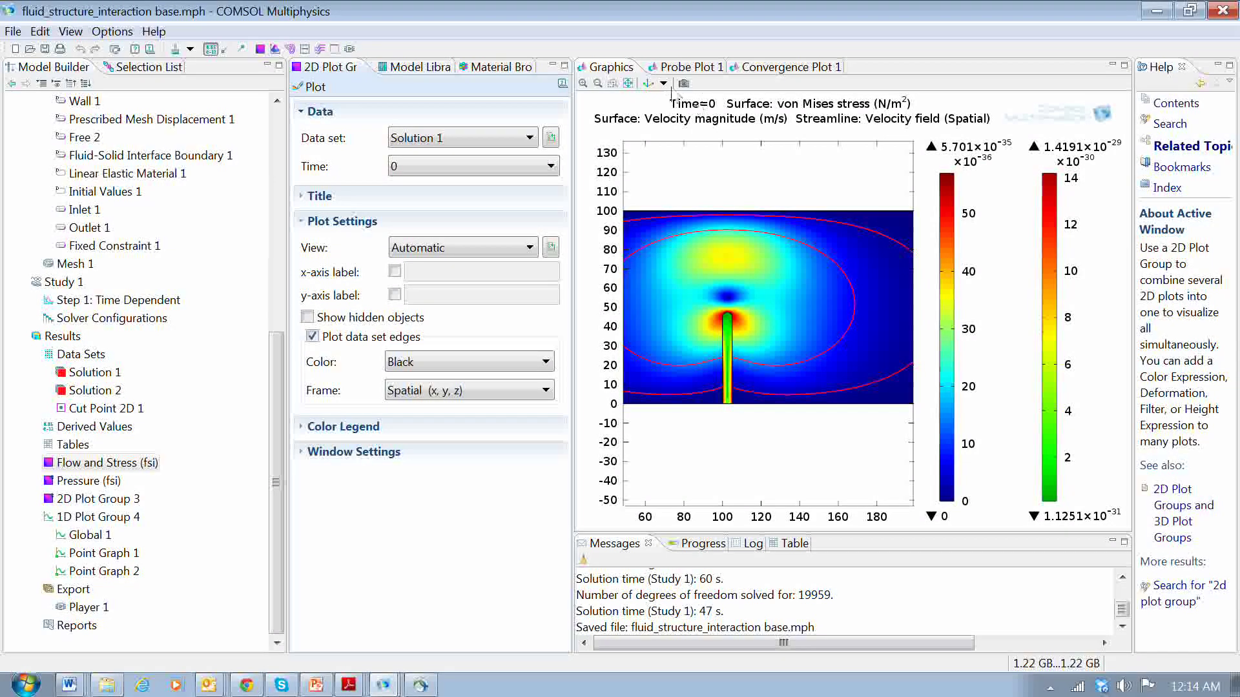
{"action": "left_click", "coordinate": [627, 84]}
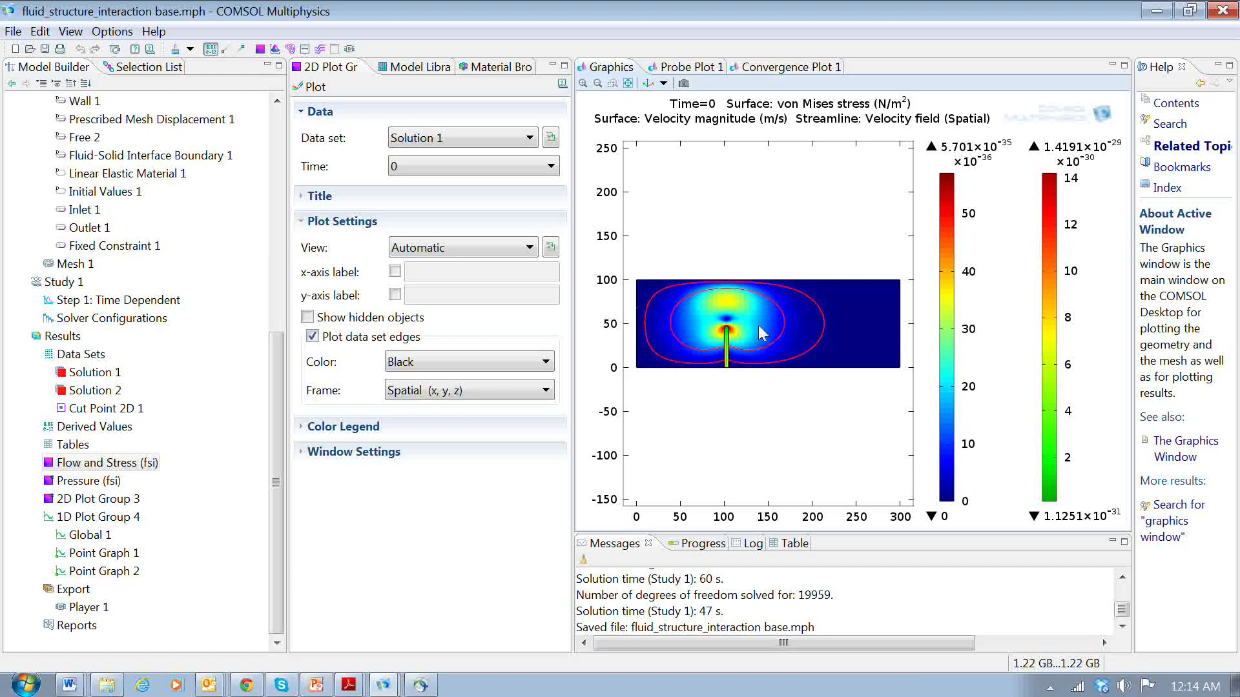
Step: Replot Flow and Stress at Time 0.10101, then box-zoom onto the bending post and surrounding flow
{"action": "left_click", "coordinate": [550, 166]}
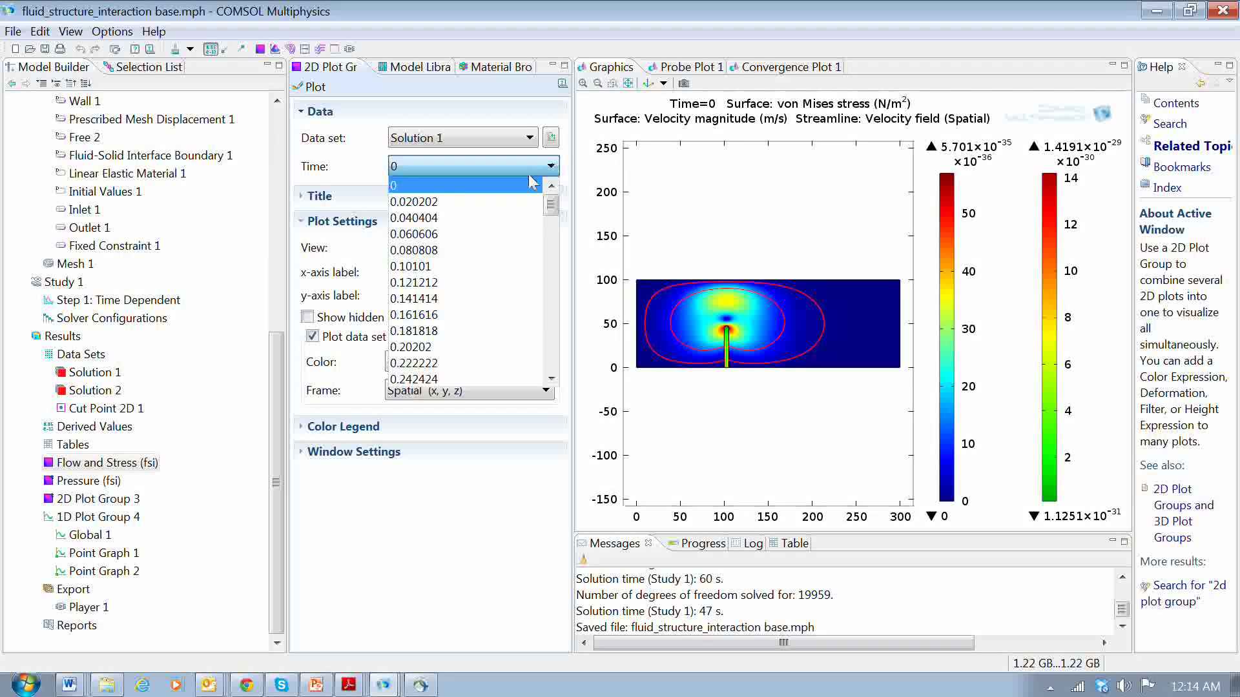
{"action": "left_click", "coordinate": [494, 268]}
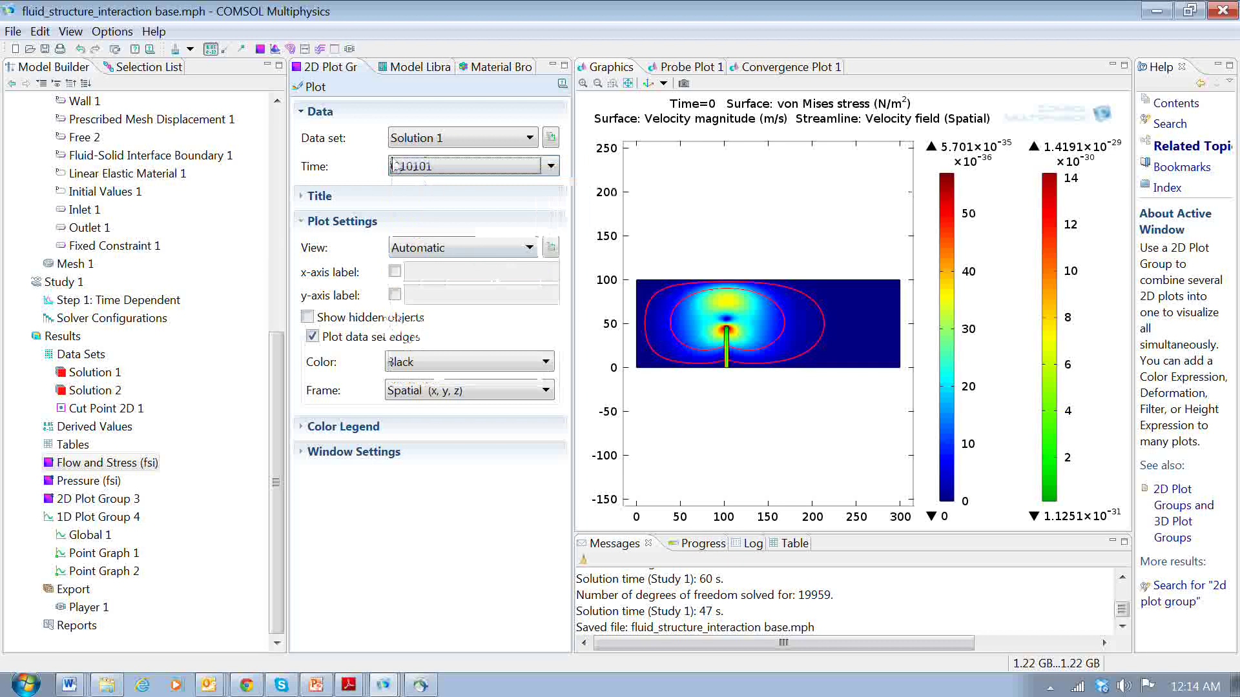
{"action": "left_click", "coordinate": [309, 86]}
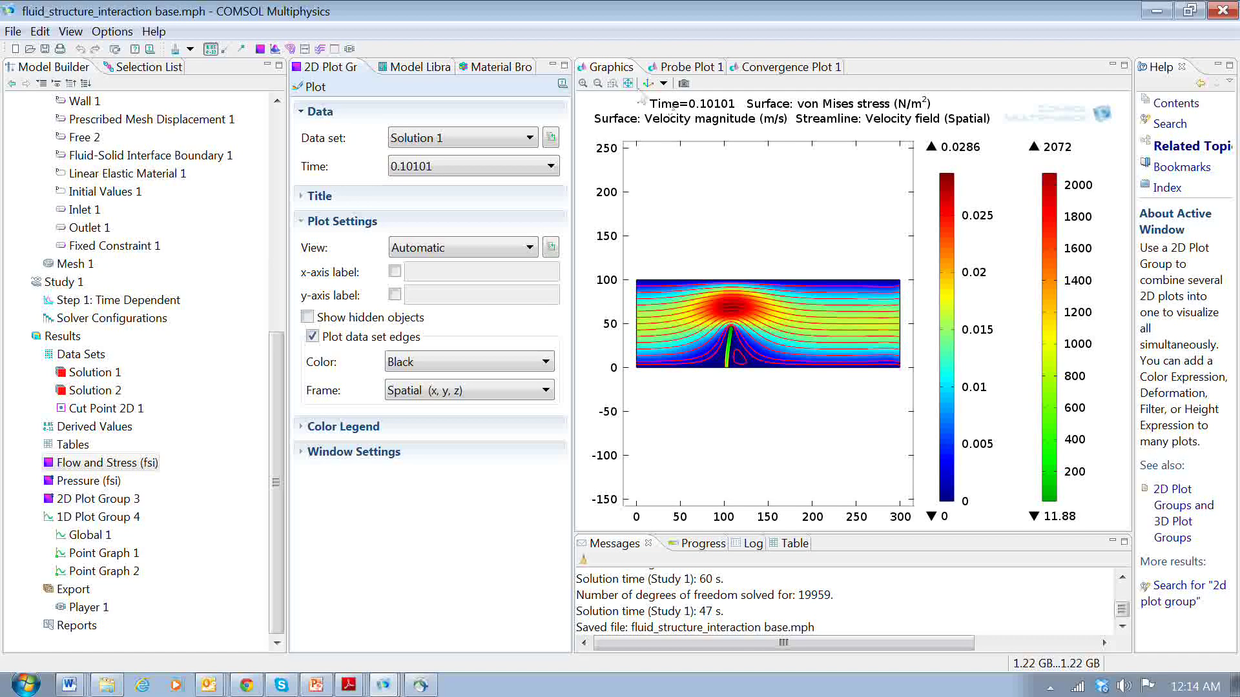
{"action": "left_click", "coordinate": [612, 83]}
{"action": "left_click_drag", "start_coordinate": [703, 329], "coordinate": [782, 371]}
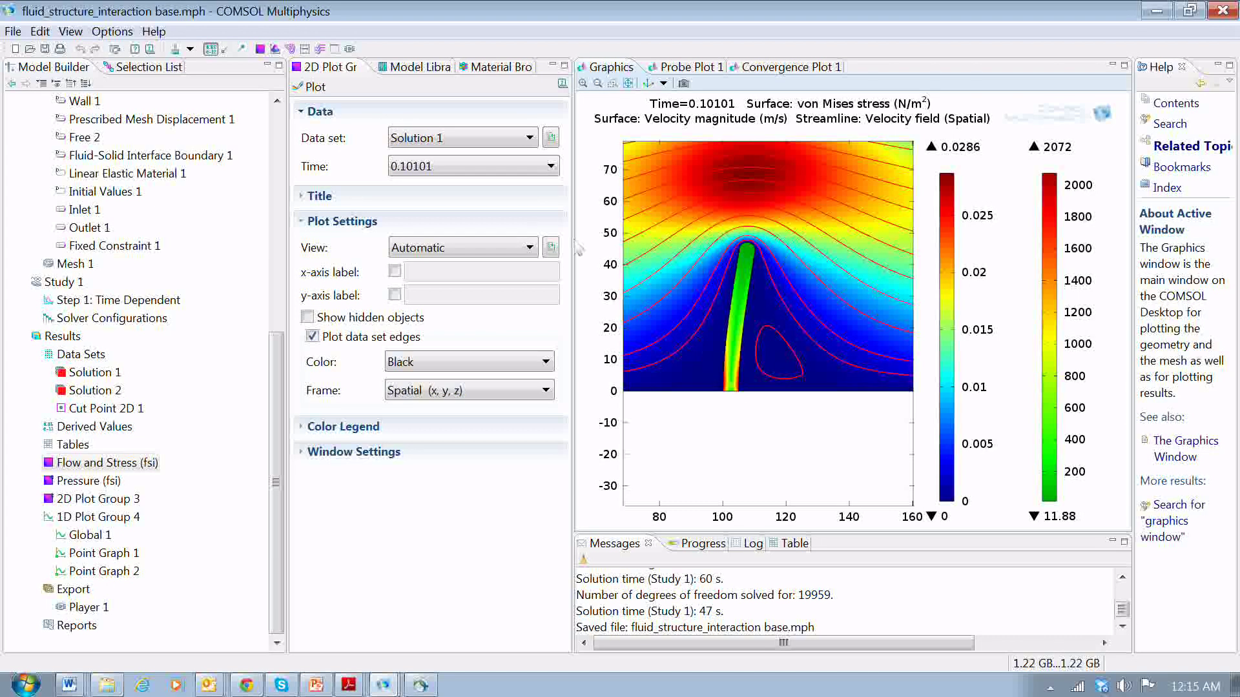
Step: Replot the flow and stress at times 0.222222 and 0.262626
{"action": "left_click", "coordinate": [550, 166]}
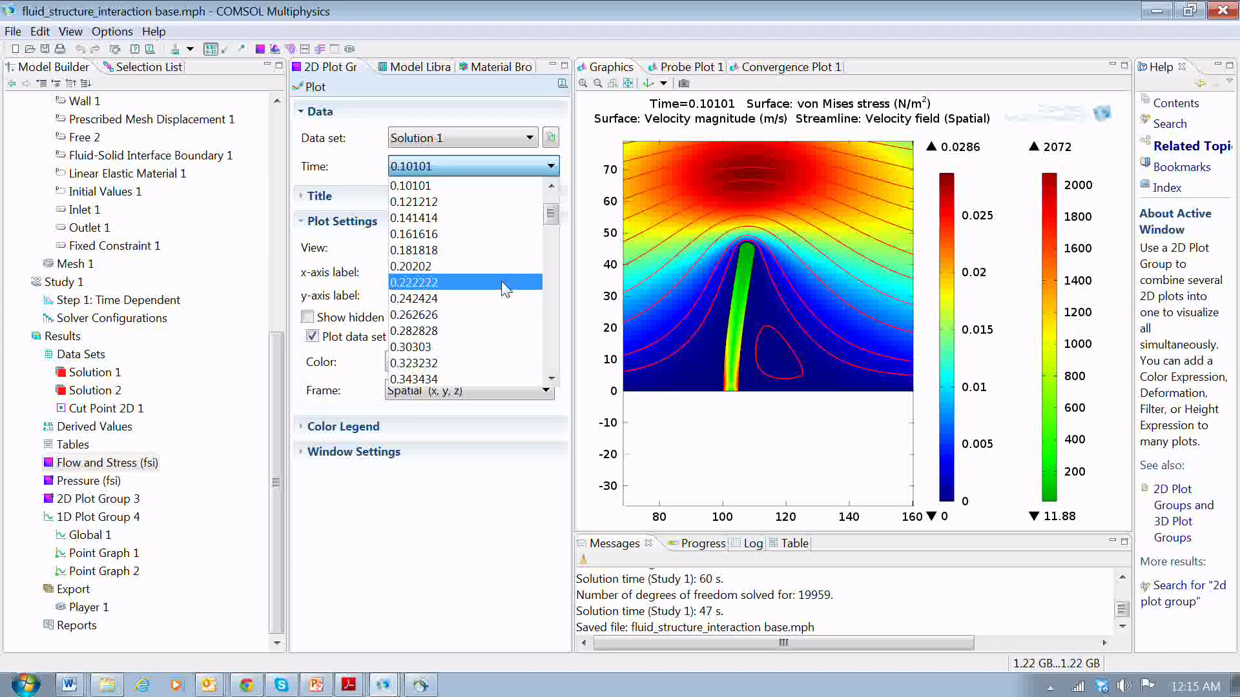
{"action": "left_click", "coordinate": [523, 282]}
{"action": "left_click", "coordinate": [310, 88]}
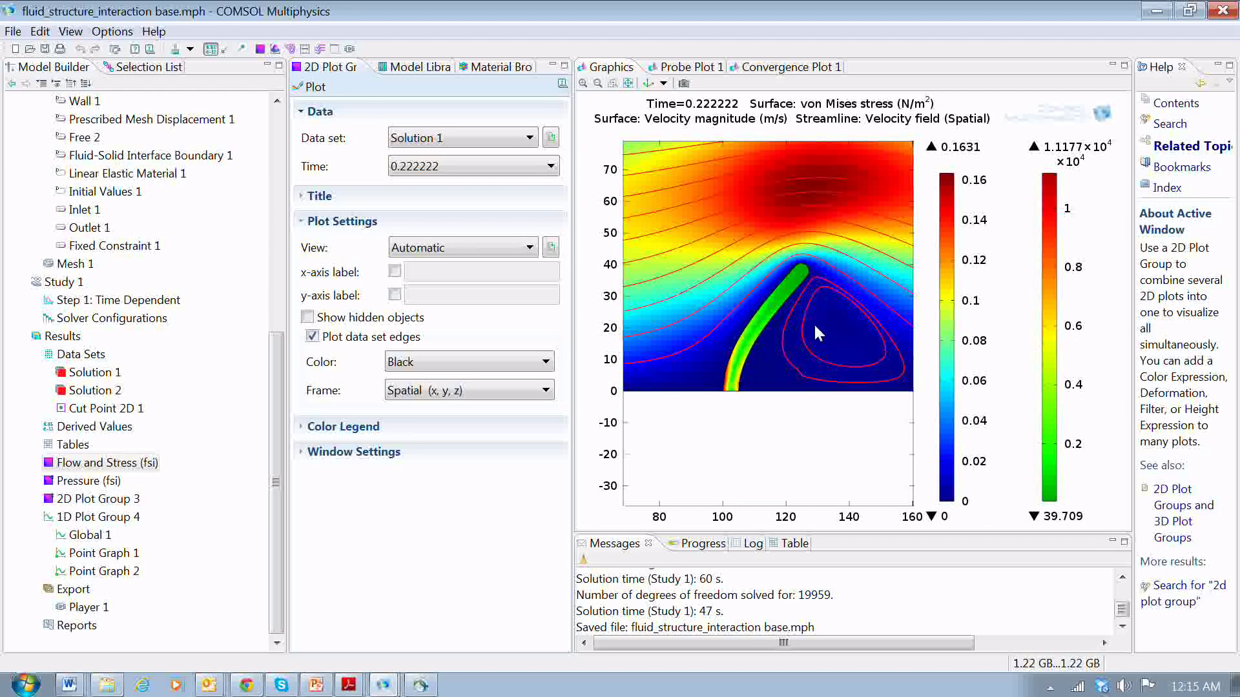
{"action": "left_click", "coordinate": [548, 166]}
{"action": "left_click", "coordinate": [512, 218]}
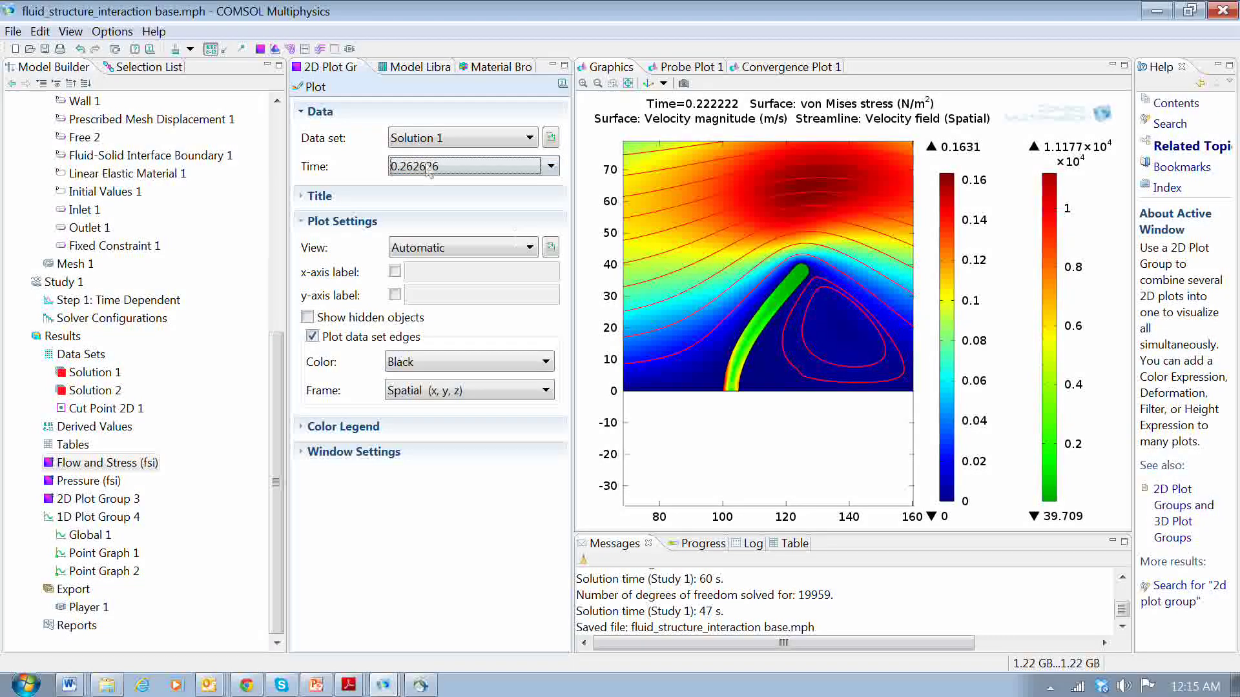
{"action": "left_click", "coordinate": [316, 88]}
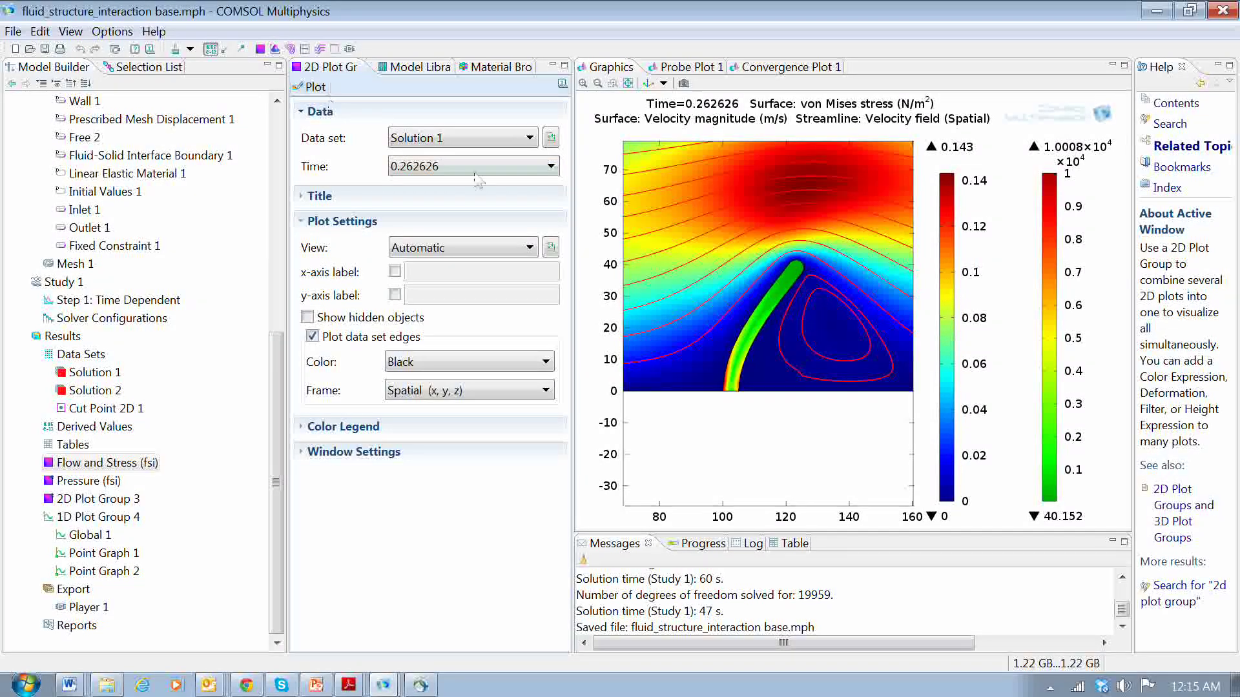
Step: Replot the flow and stress at times 0.20202 and 0.444444
{"action": "left_click", "coordinate": [551, 166]}
{"action": "left_click_drag", "start_coordinate": [551, 222], "coordinate": [550, 197]}
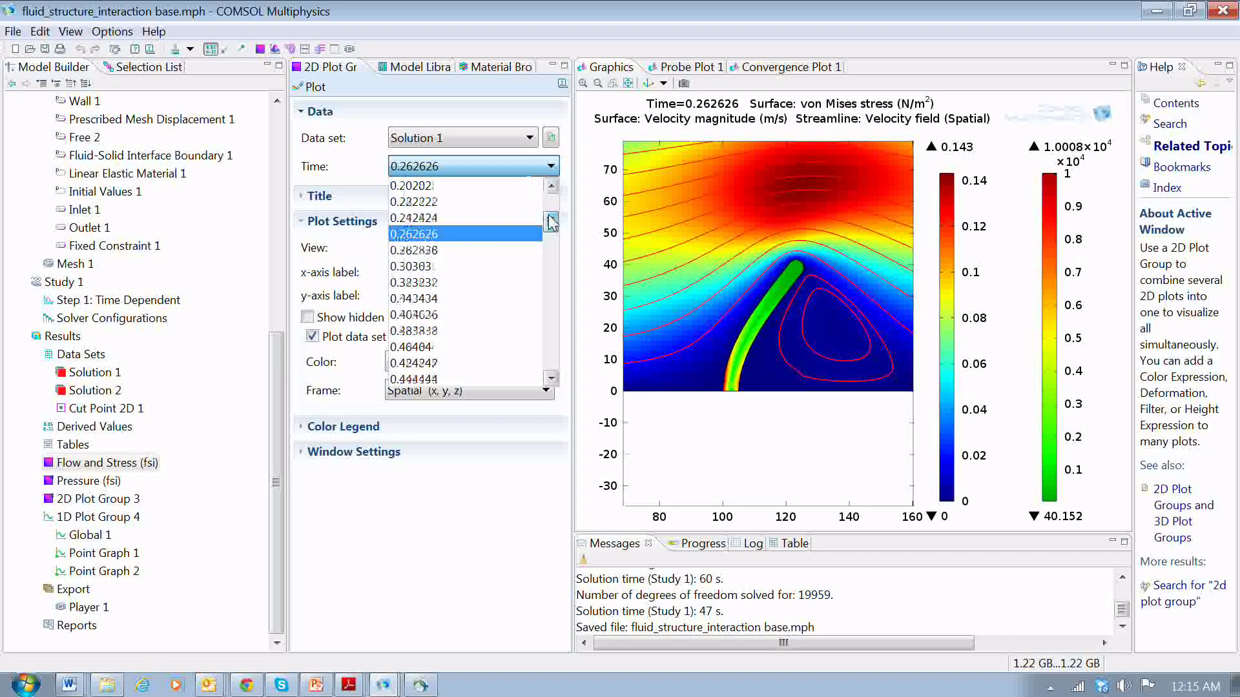
{"action": "left_click", "coordinate": [413, 250]}
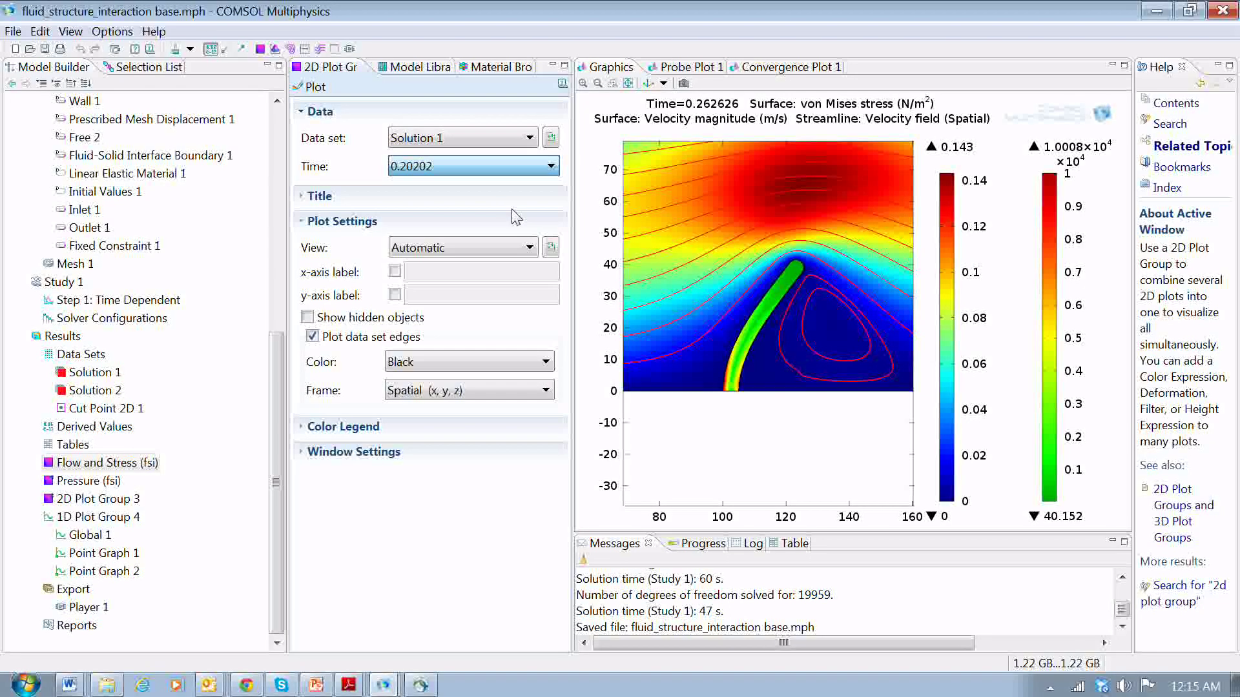
{"action": "left_click", "coordinate": [316, 86]}
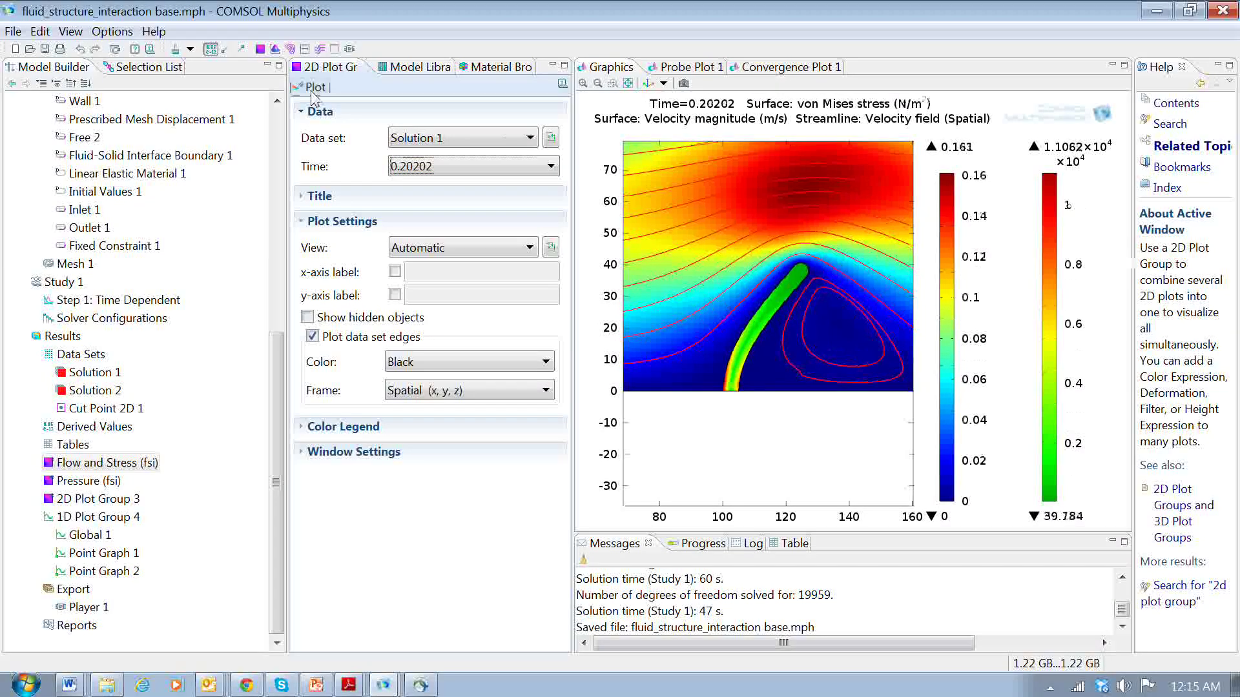
{"action": "left_click", "coordinate": [551, 166]}
{"action": "left_click_drag", "start_coordinate": [554, 213], "coordinate": [553, 234]}
{"action": "left_click", "coordinate": [413, 282]}
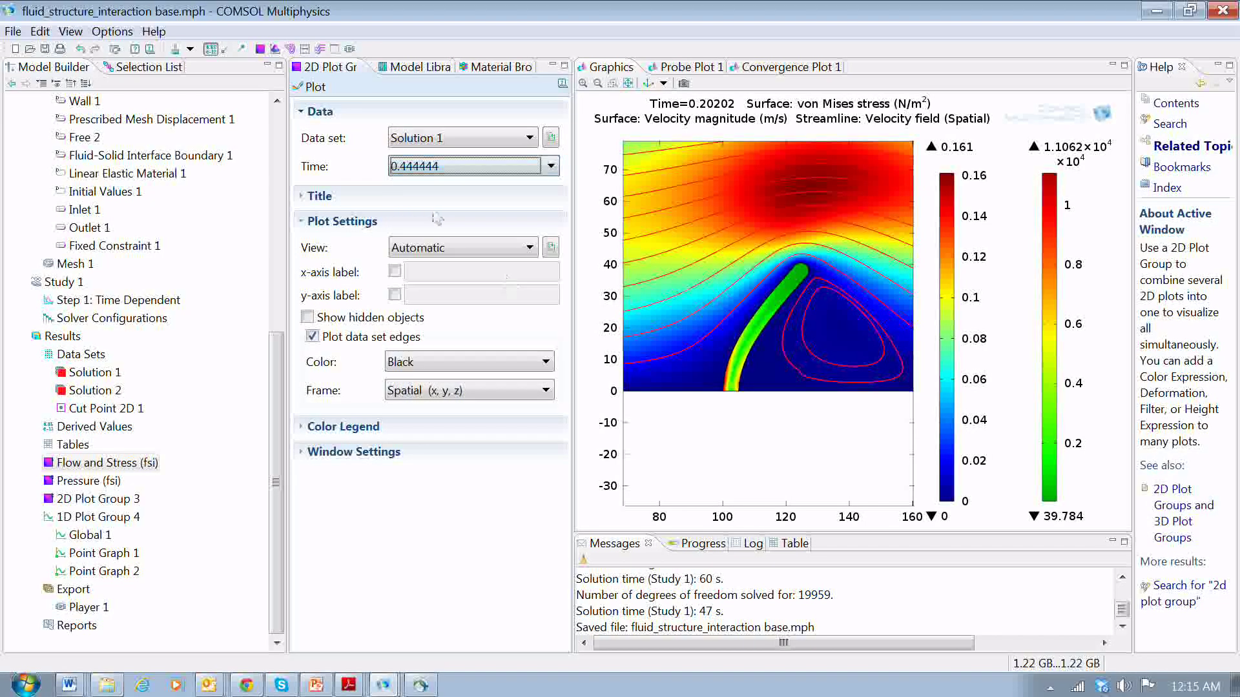
{"action": "left_click", "coordinate": [316, 86]}
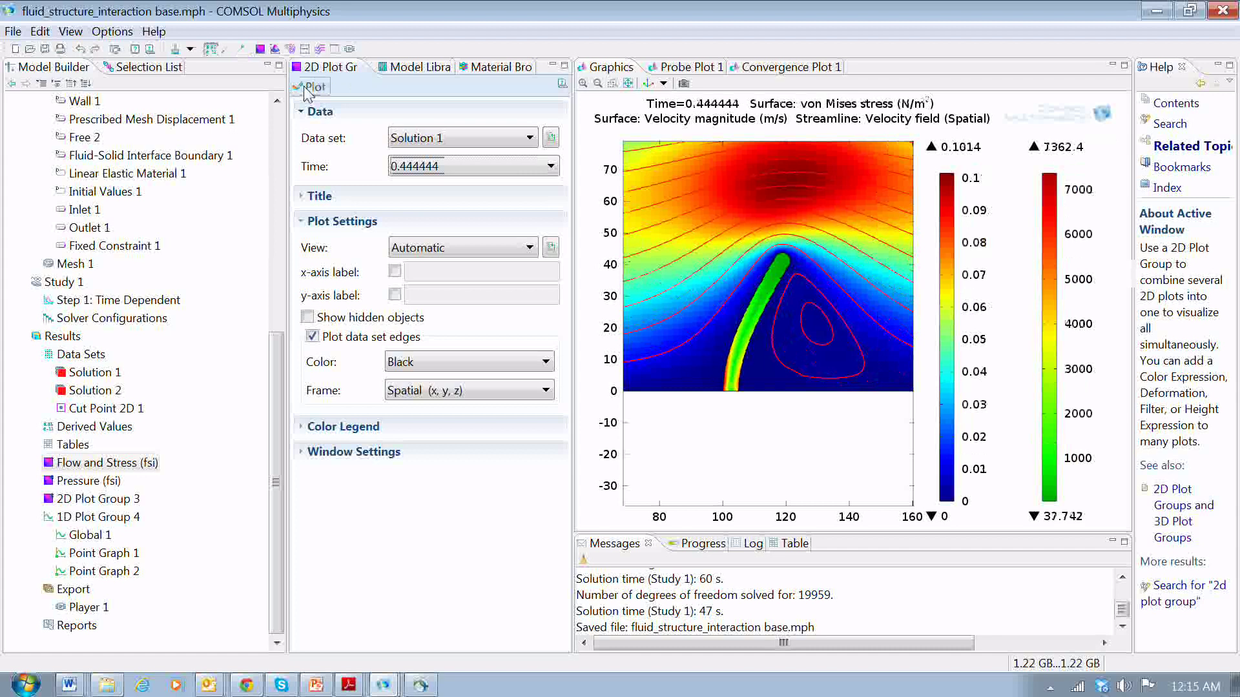
Step: Replot at times 0.747475 and 1.515152, showing velocity up to 0.0863 m/s
{"action": "left_click", "coordinate": [551, 166]}
{"action": "left_click_drag", "start_coordinate": [552, 244], "coordinate": [552, 279]}
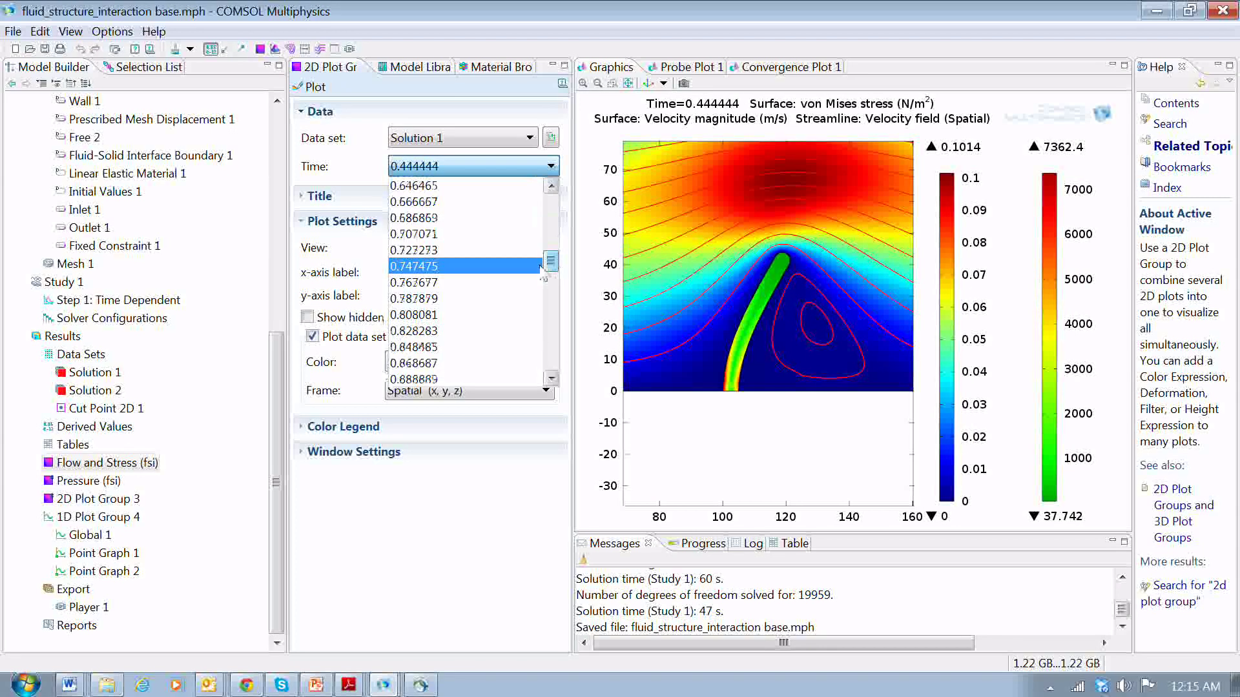
{"action": "left_click", "coordinate": [413, 264]}
{"action": "left_click", "coordinate": [314, 88]}
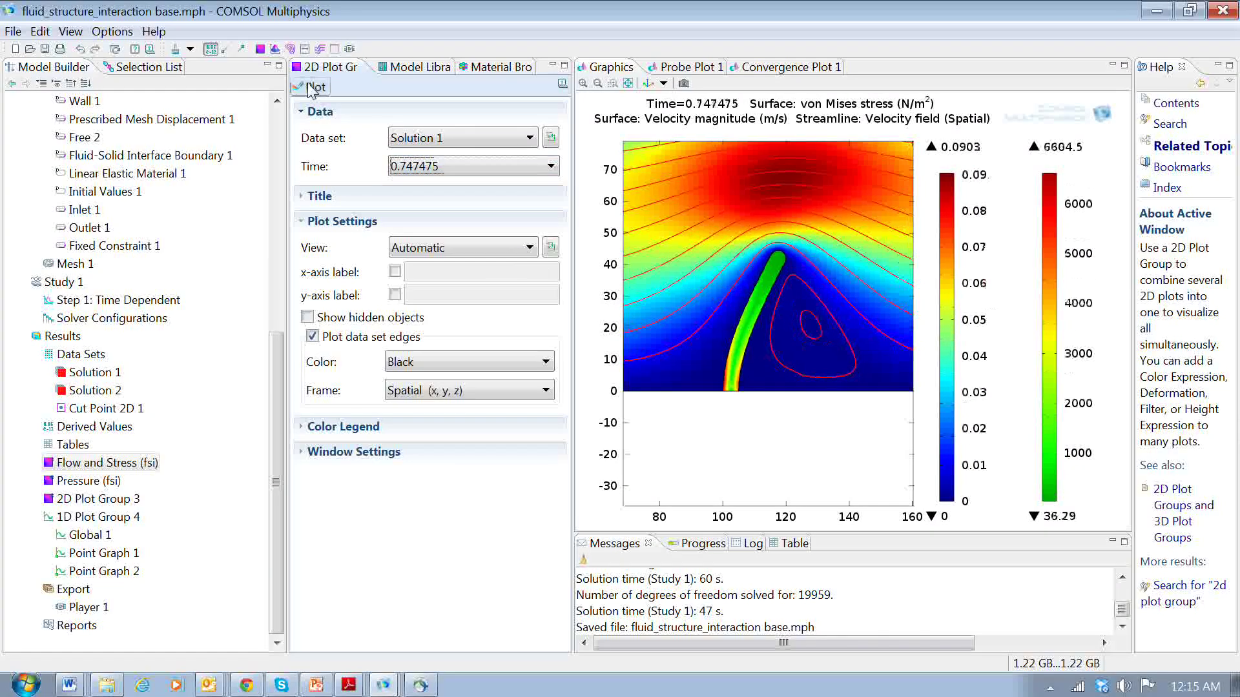
{"action": "left_click", "coordinate": [551, 166]}
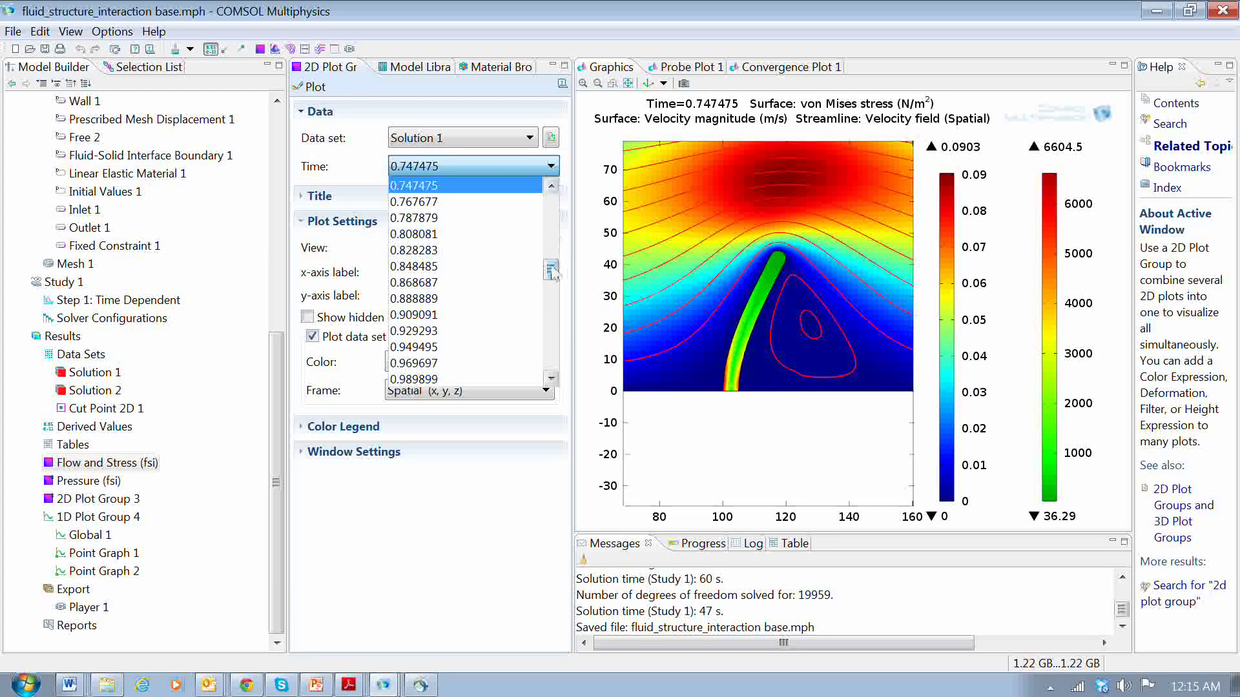
{"action": "left_click_drag", "start_coordinate": [551, 269], "coordinate": [551, 320]}
{"action": "left_click", "coordinate": [414, 330]}
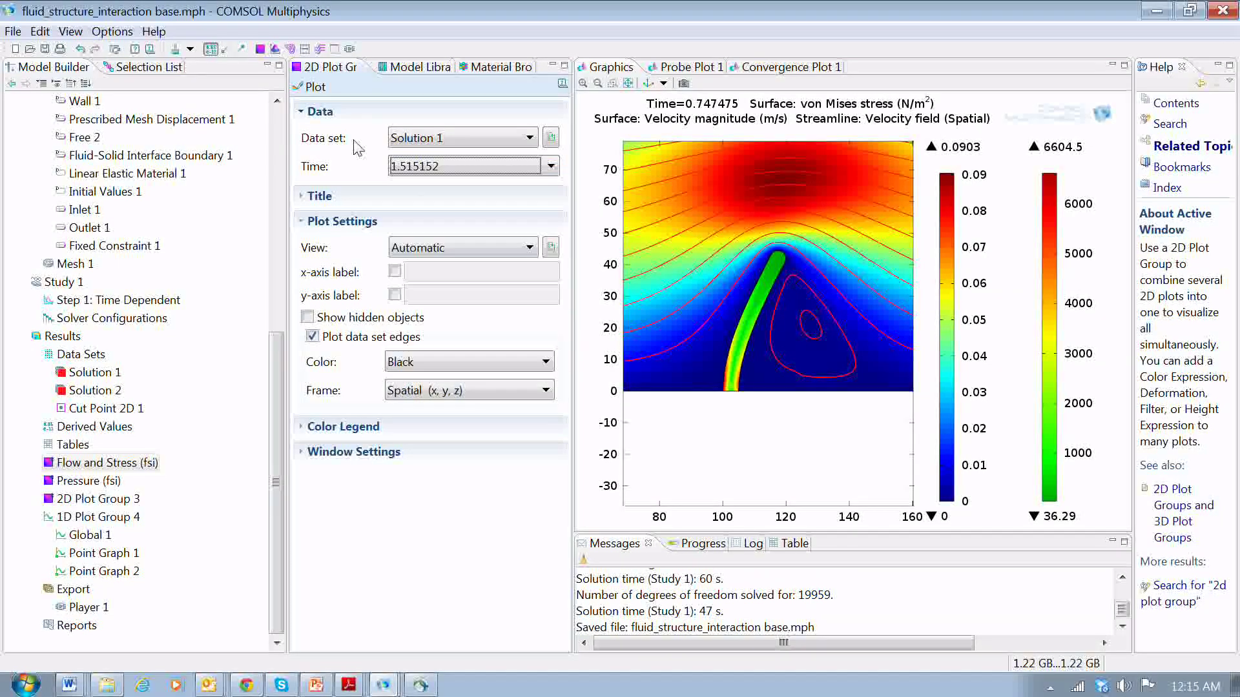
{"action": "left_click", "coordinate": [314, 88]}
Step: Set the plot Time to the final value 2
{"action": "left_click", "coordinate": [551, 166]}
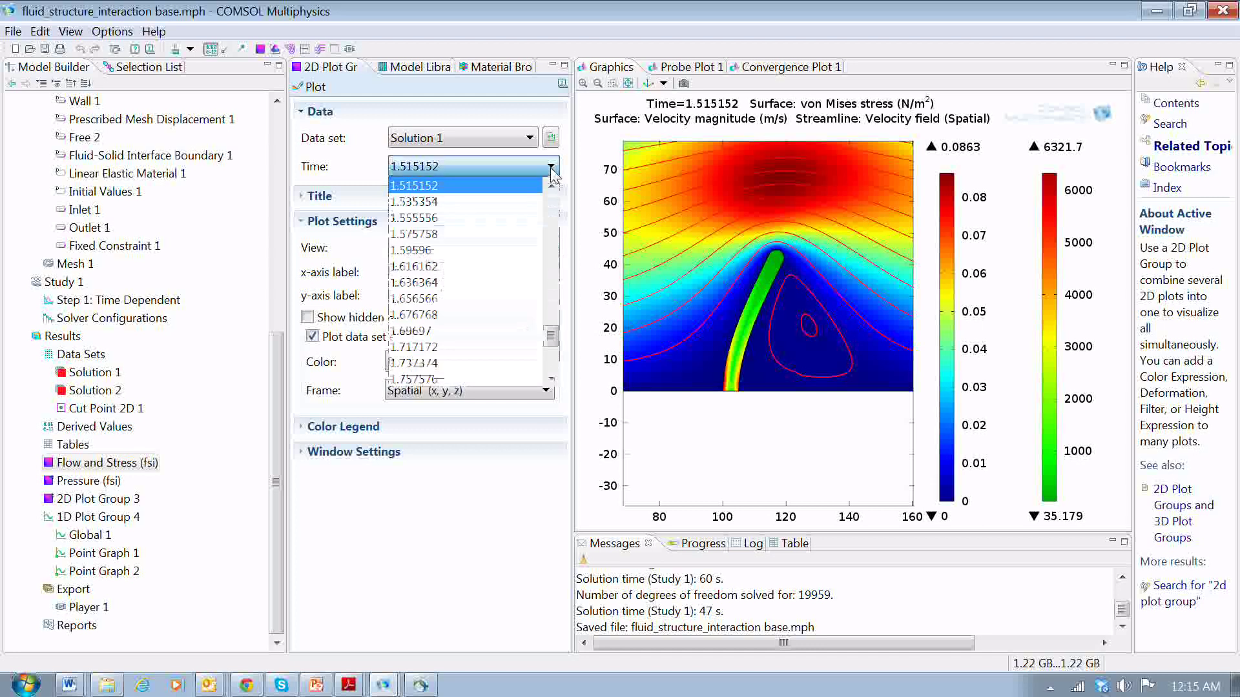
{"action": "scroll", "coordinate": [501, 366], "scroll_direction": "down", "scroll_amount": 5}
{"action": "left_click", "coordinate": [501, 363]}
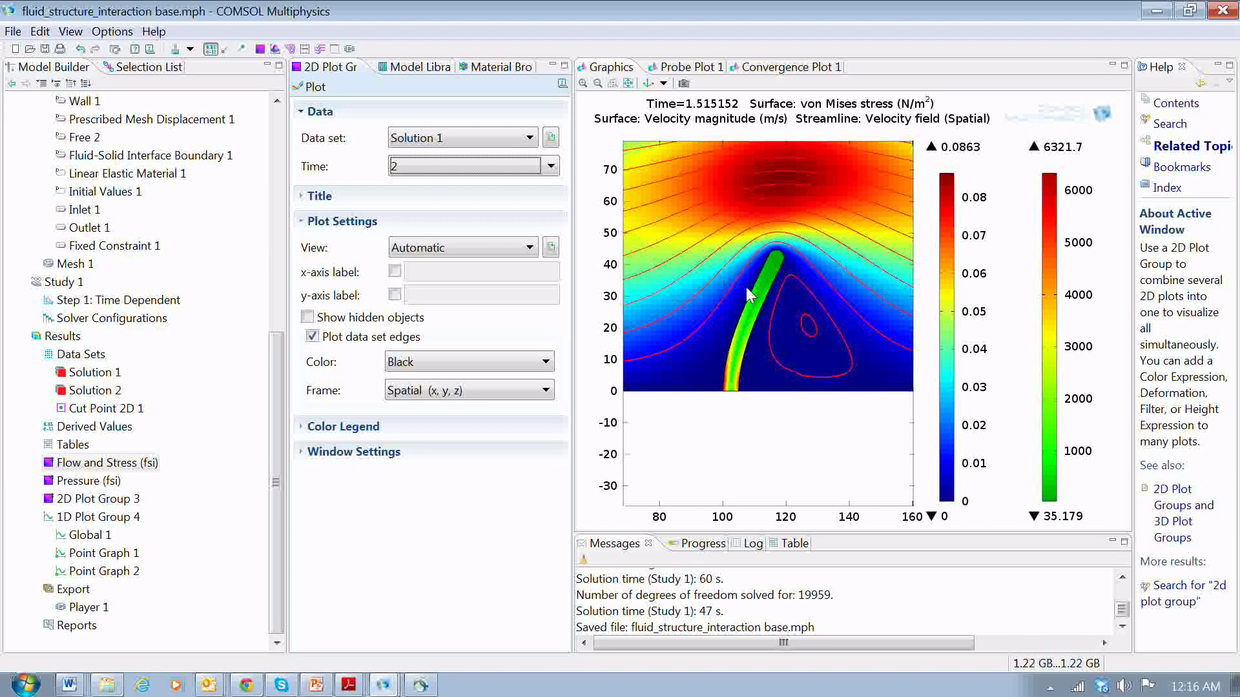
Step: Play the Player 1 animation of the post bending in the flow
{"action": "left_click", "coordinate": [139, 610]}
{"action": "left_click", "coordinate": [103, 610]}
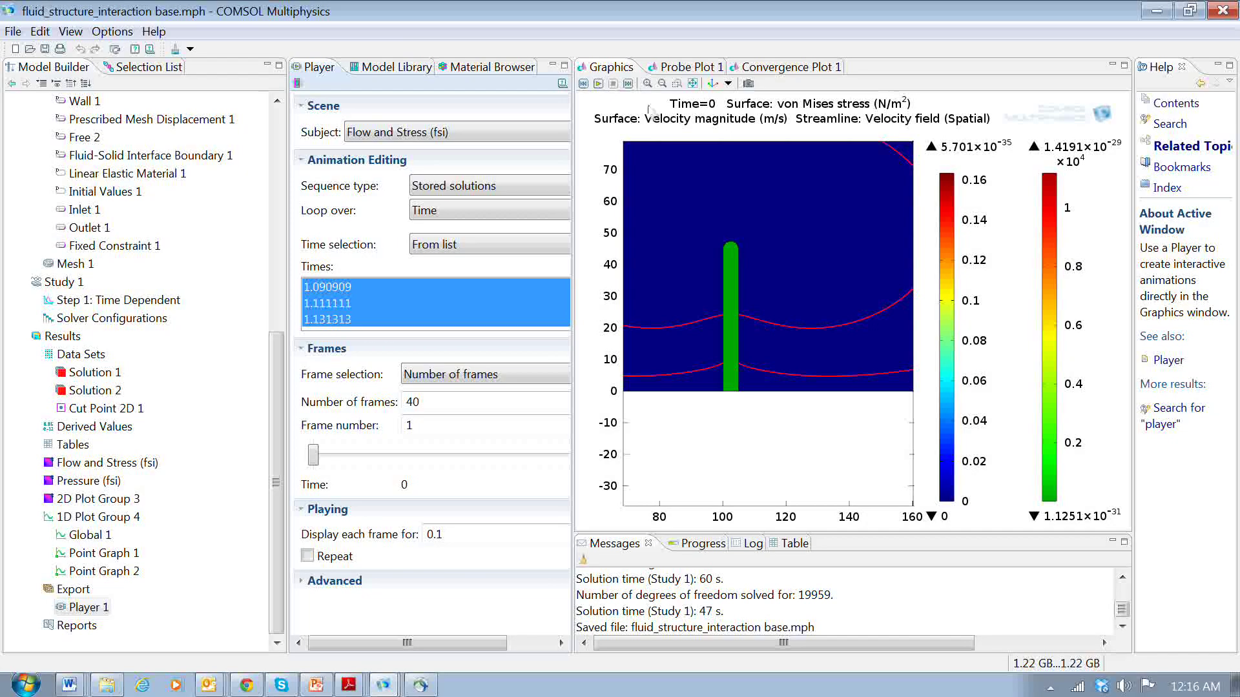
{"action": "left_click", "coordinate": [599, 84]}
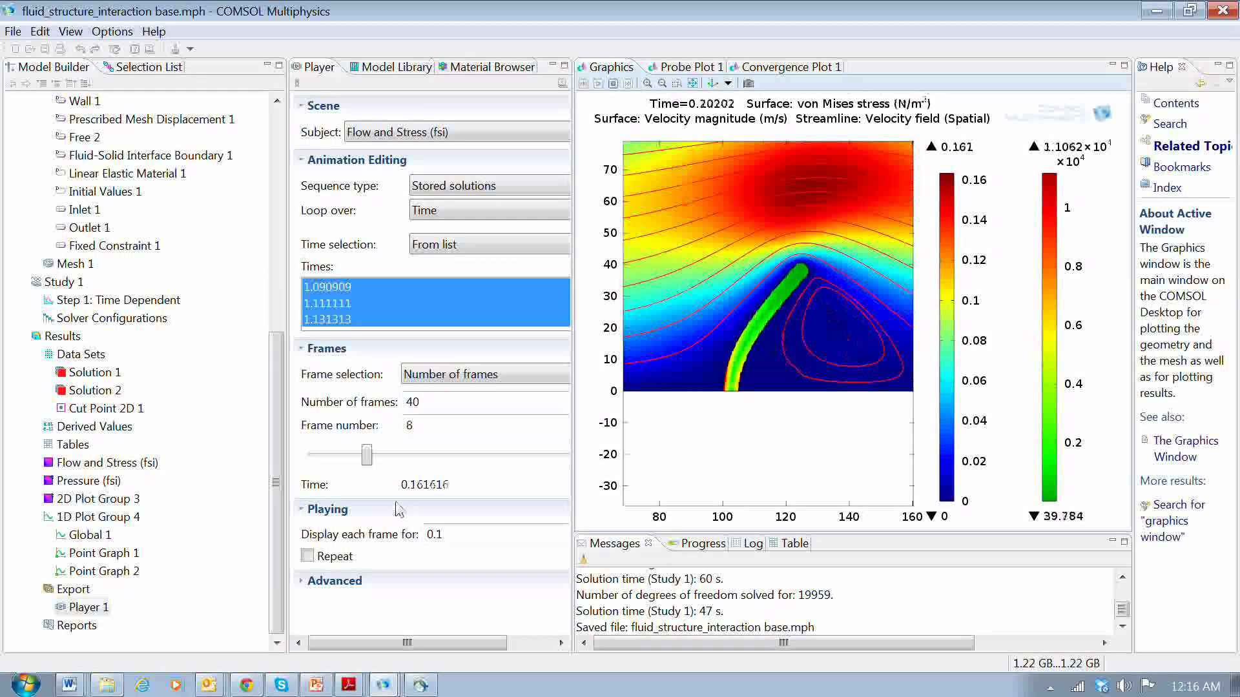